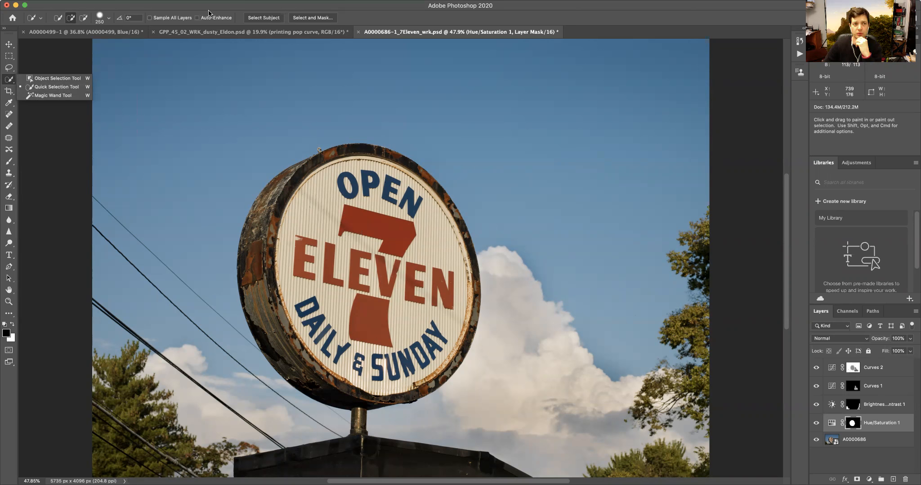
left_click(184, 0)
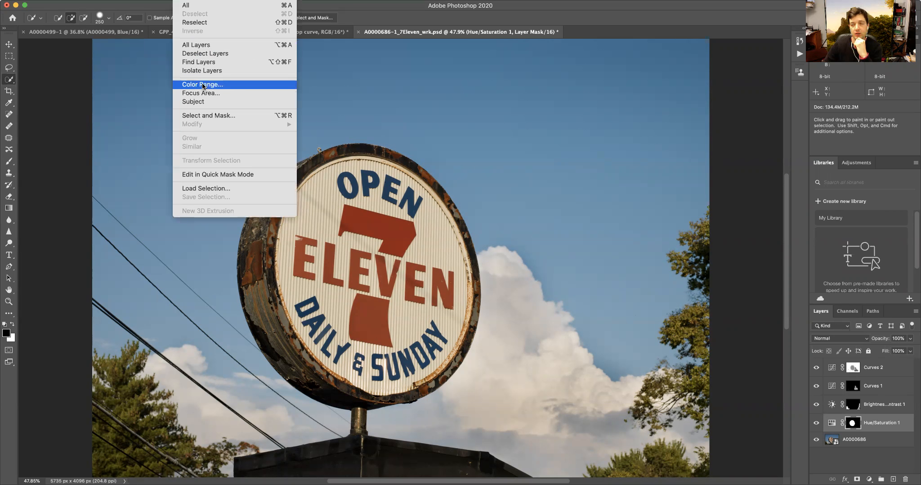
left_click(203, 85)
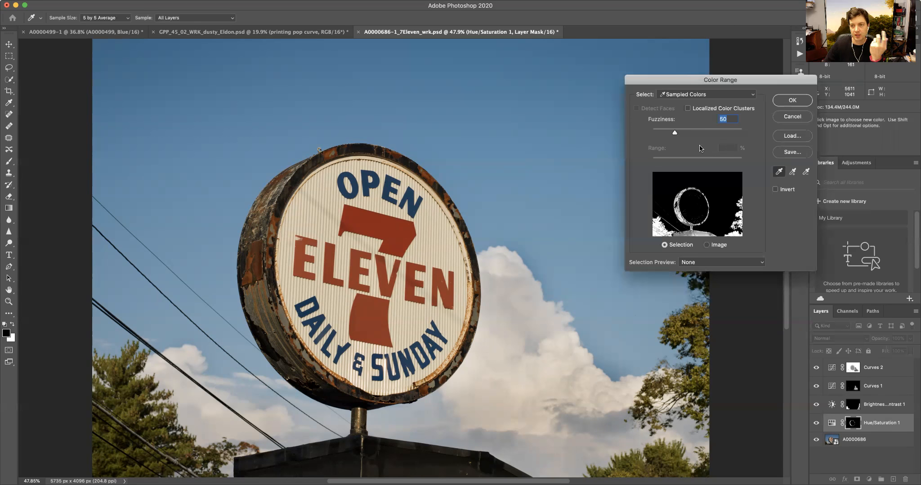
left_click(792, 118)
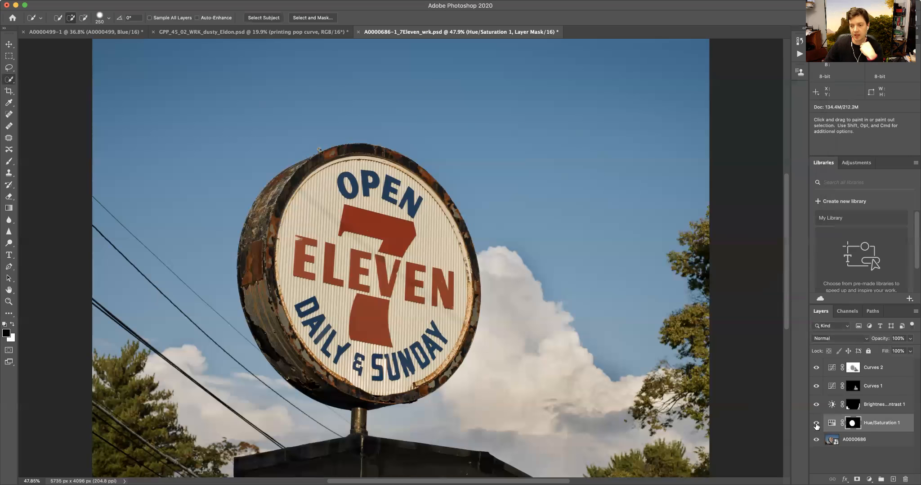
- Raise the Hue/Saturation layer's saturation to +62, then hide that adjustment layer
double_click(832, 423)
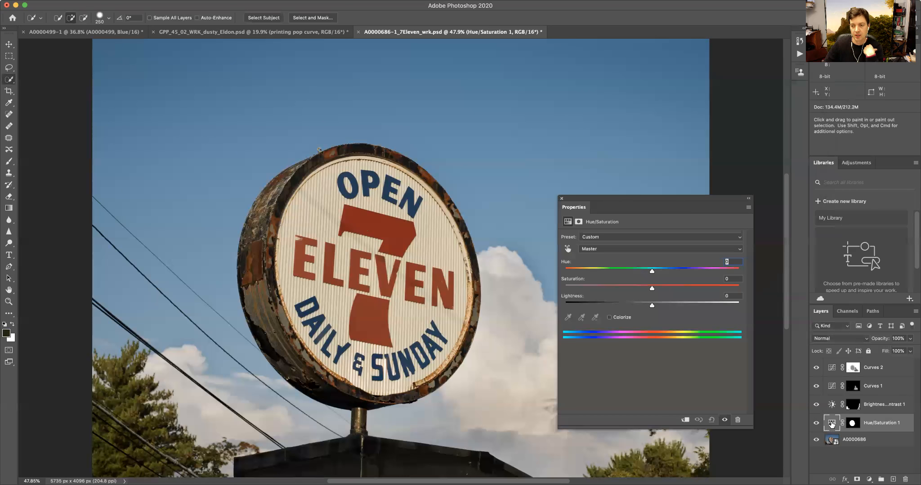
left_click(603, 288)
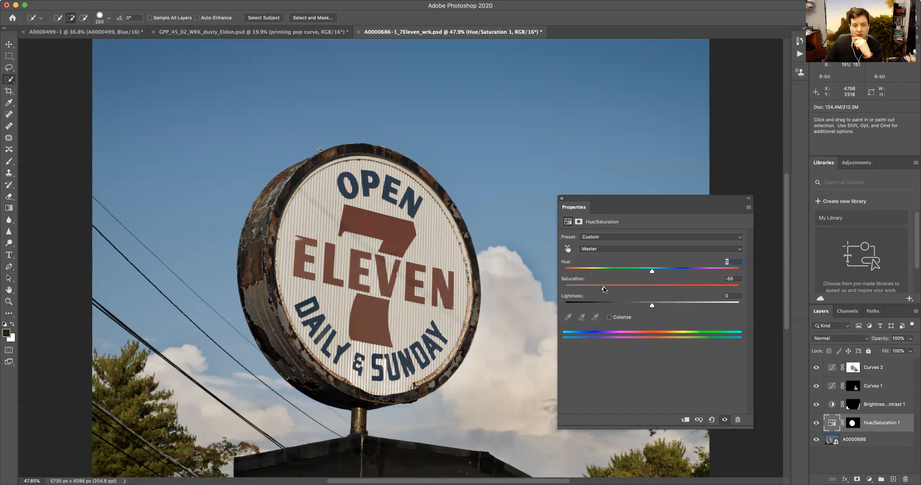
left_click_drag(604, 288, 649, 291)
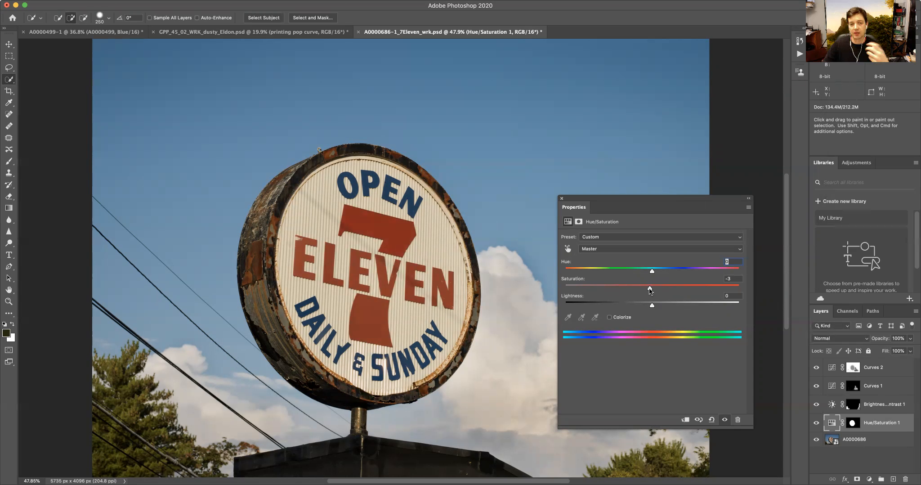
left_click_drag(668, 288, 699, 287)
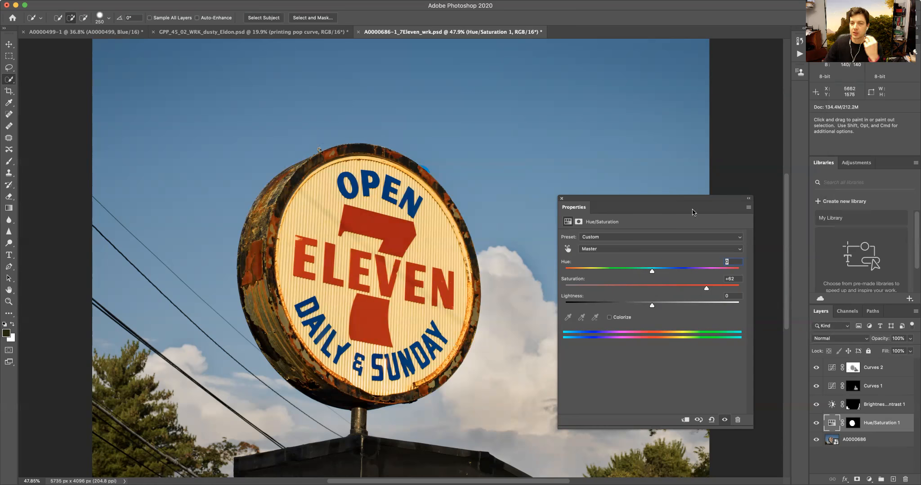
left_click(561, 199)
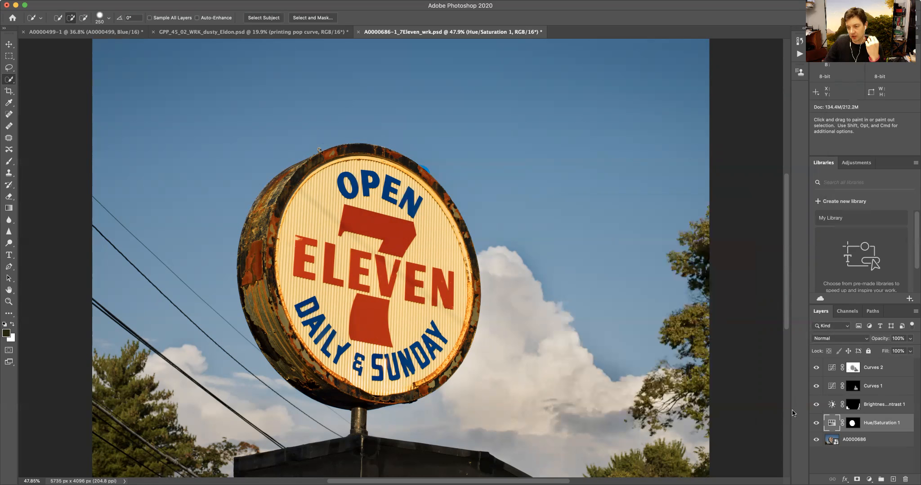
left_click(816, 423)
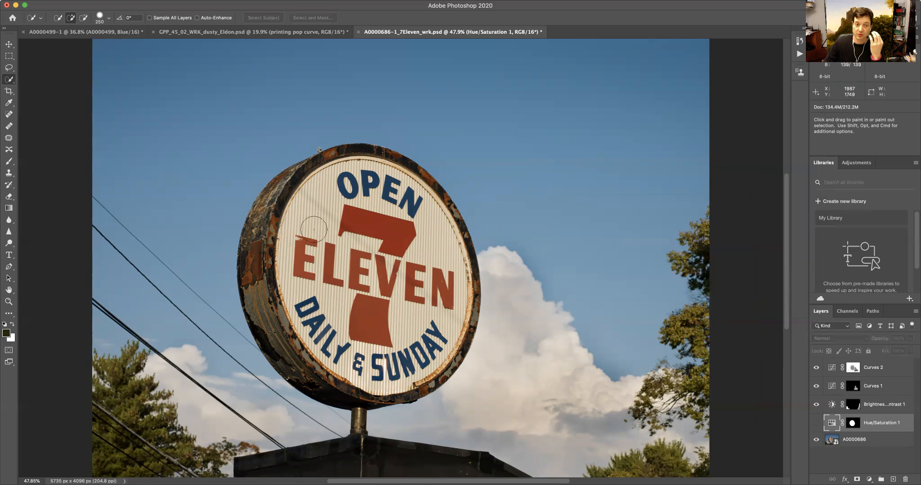
left_click(183, 0)
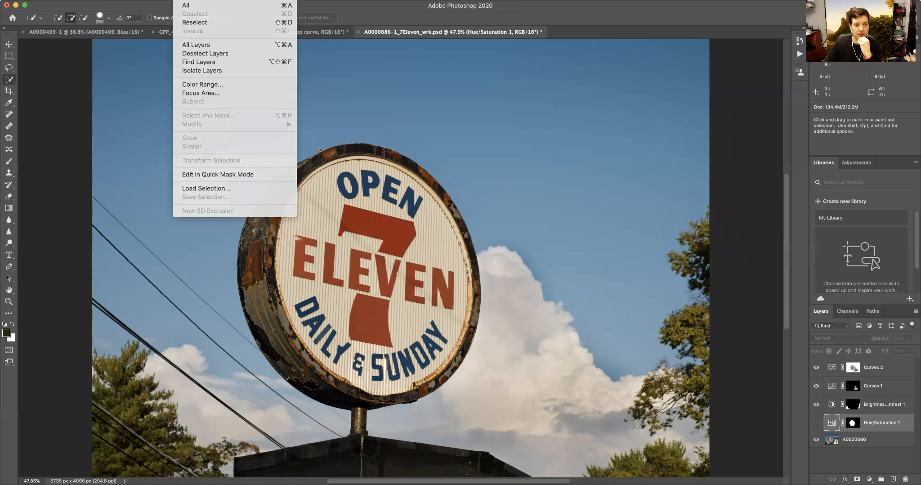
left_click(2, 111)
right_click(10, 83)
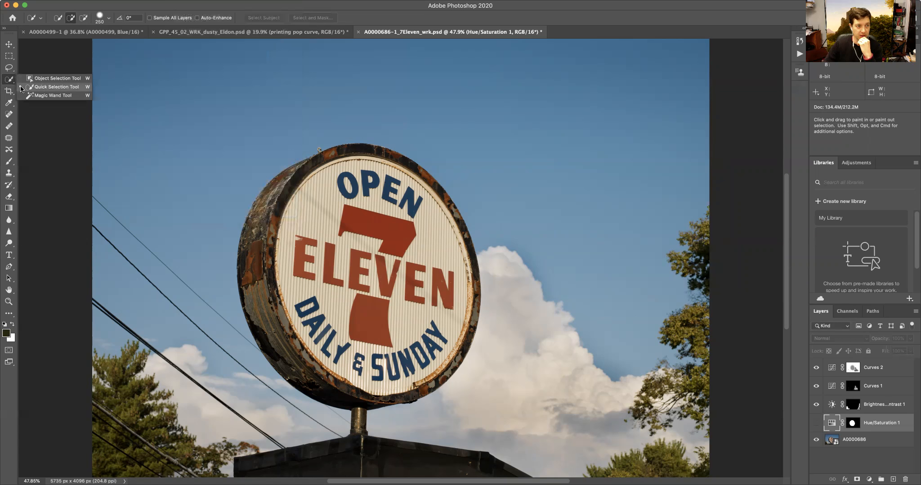
left_click(35, 89)
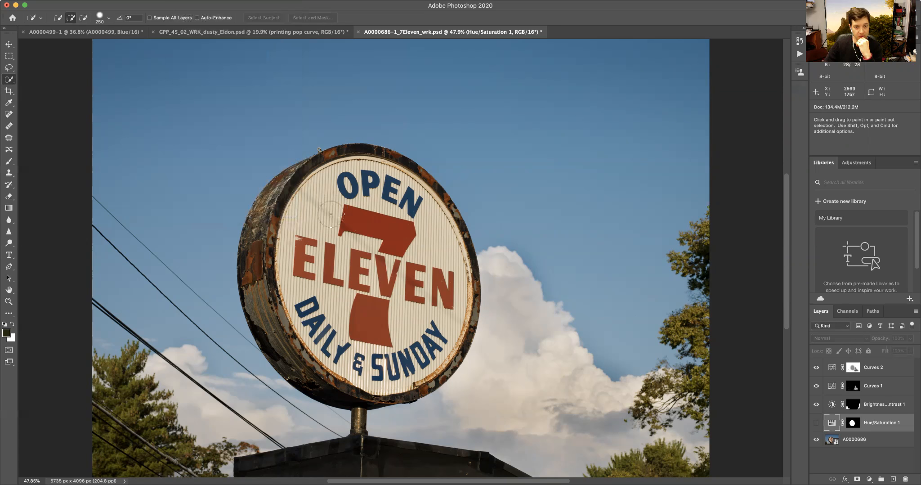
right_click(11, 82)
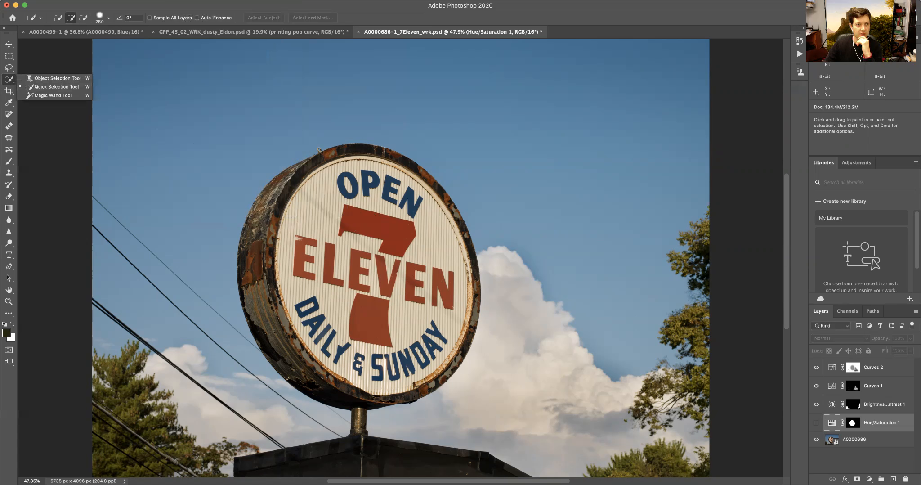
- Open Color Range and sample the sign's red numeral 7, comparing previews and Fuzziness settings
left_click(185, 0)
left_click(202, 84)
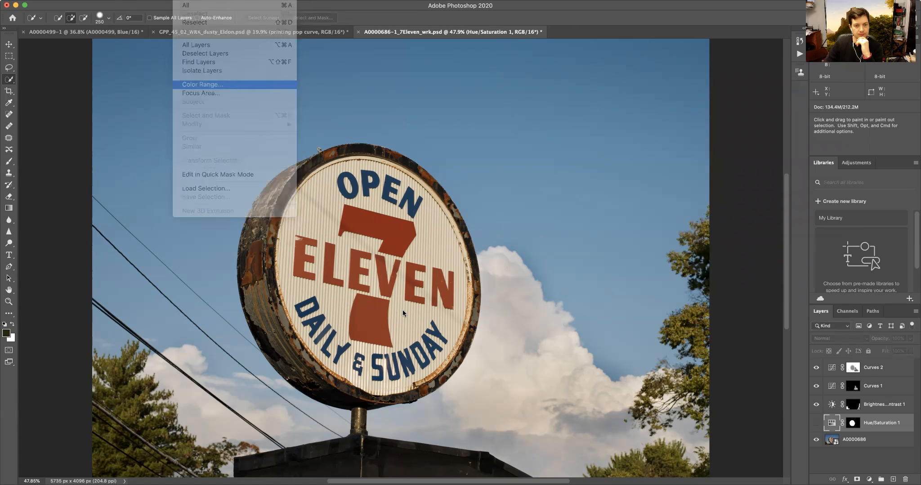
left_click(385, 232)
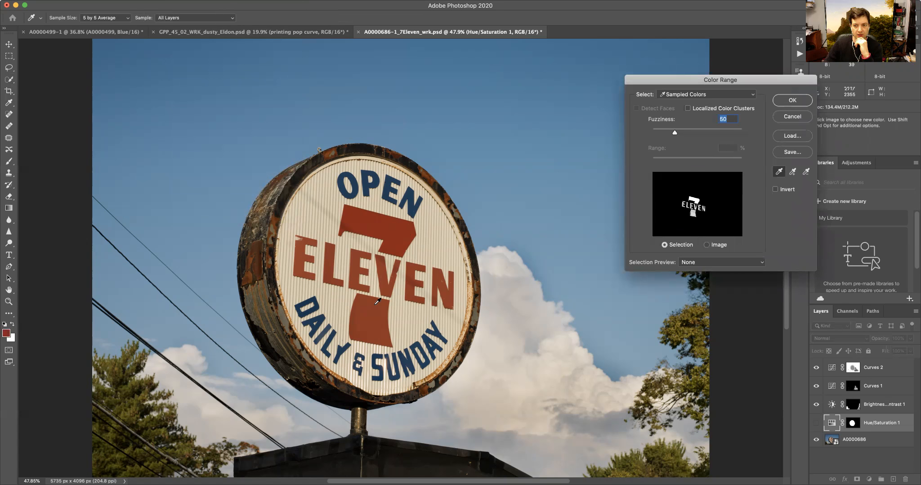
left_click_drag(675, 82, 556, 112)
key("super+alt")
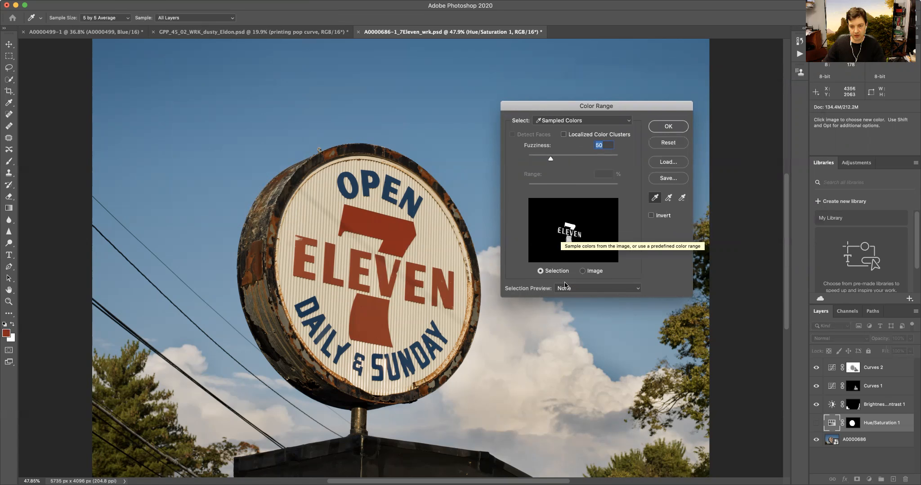
left_click(583, 270)
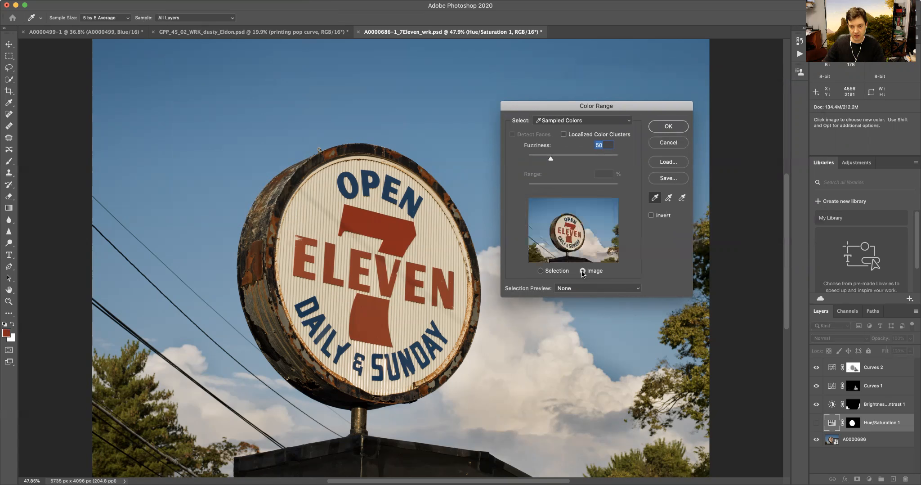
left_click(540, 270)
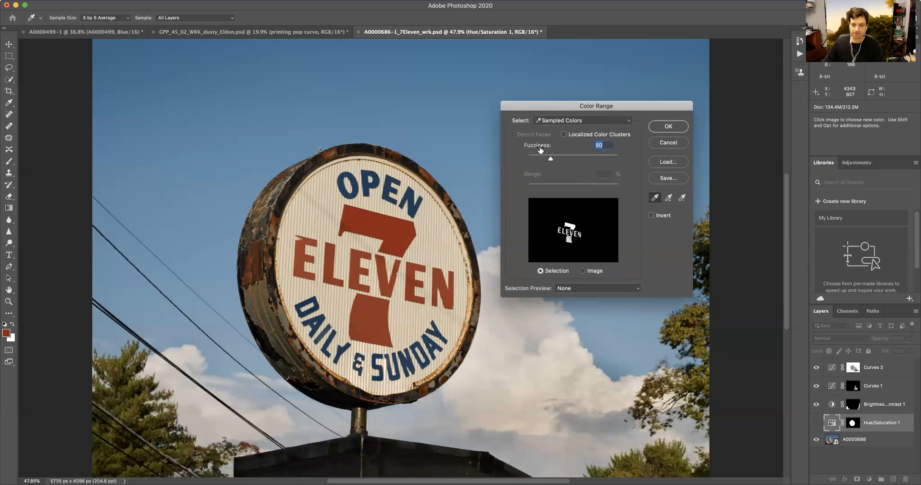
left_click_drag(551, 160, 563, 161)
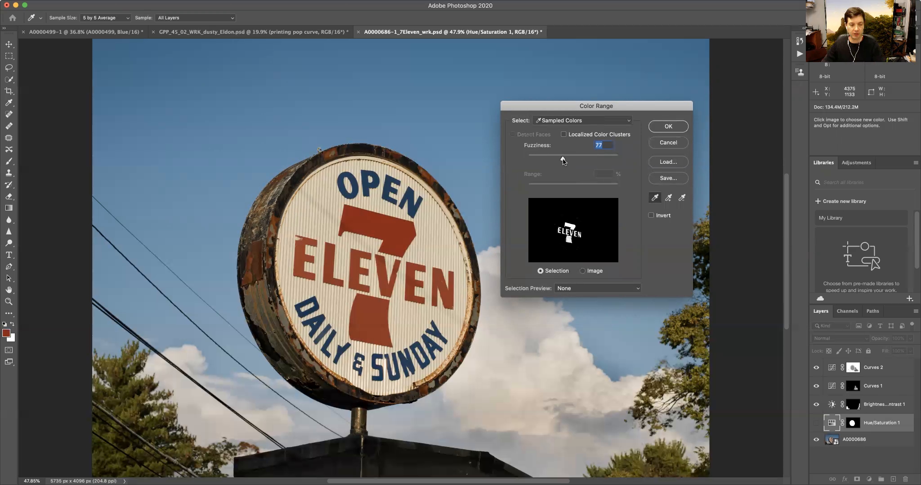
left_click_drag(563, 161, 620, 165)
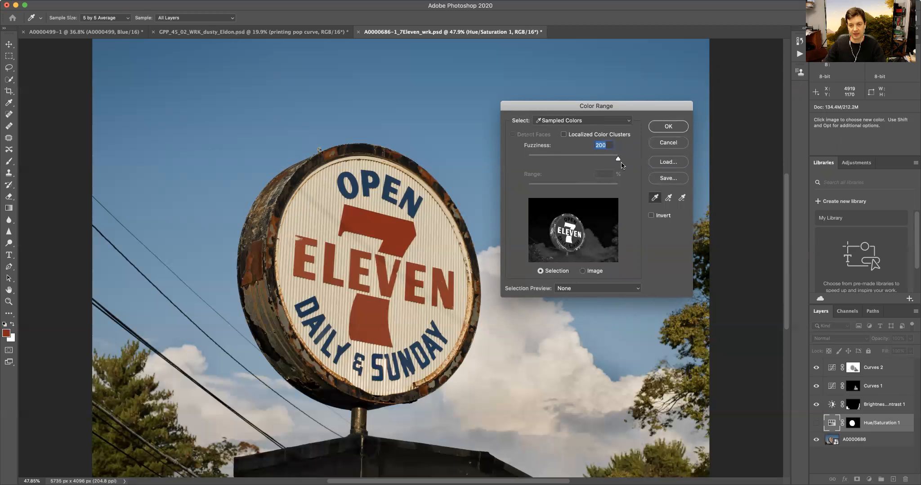
left_click_drag(620, 165, 553, 162)
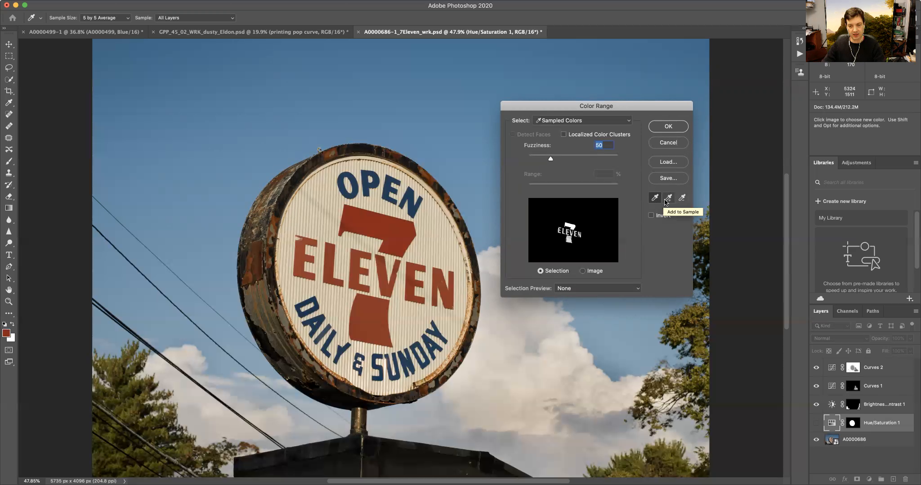
- Add the red lettering to the Color Range sample at Fuzziness 40 and confirm the selection
left_click(668, 198)
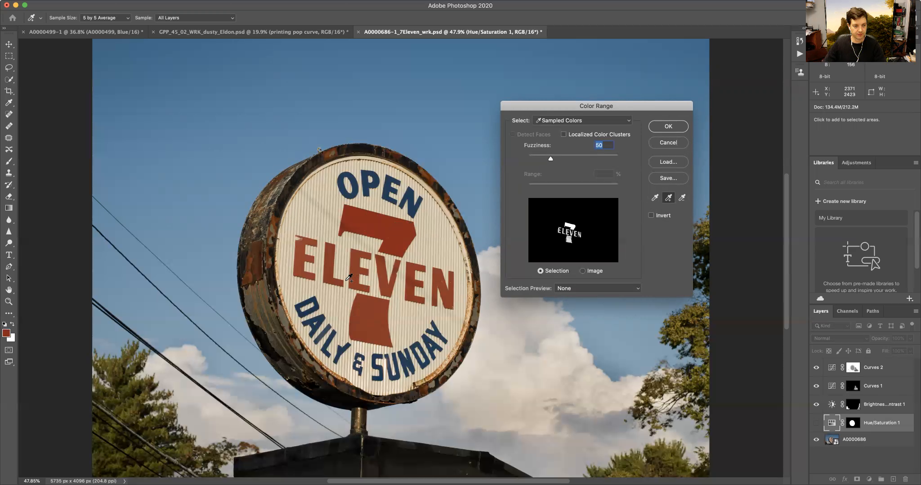
left_click(354, 264)
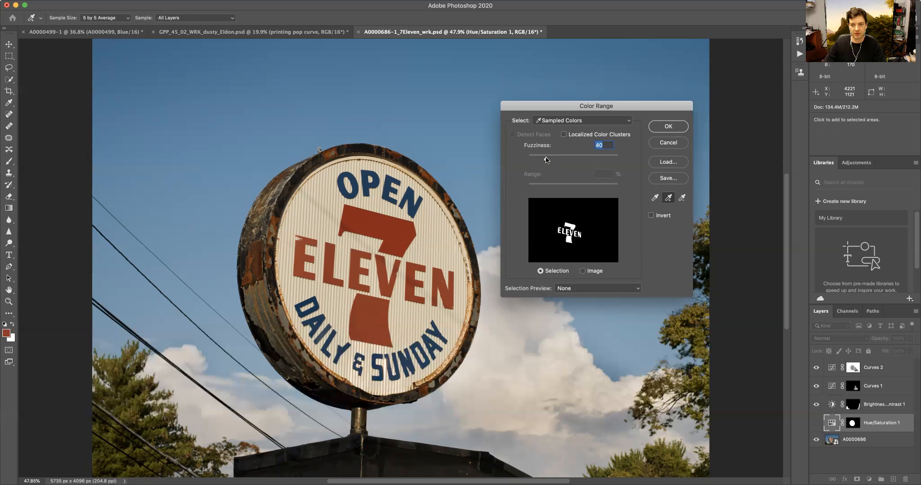
left_click(658, 128)
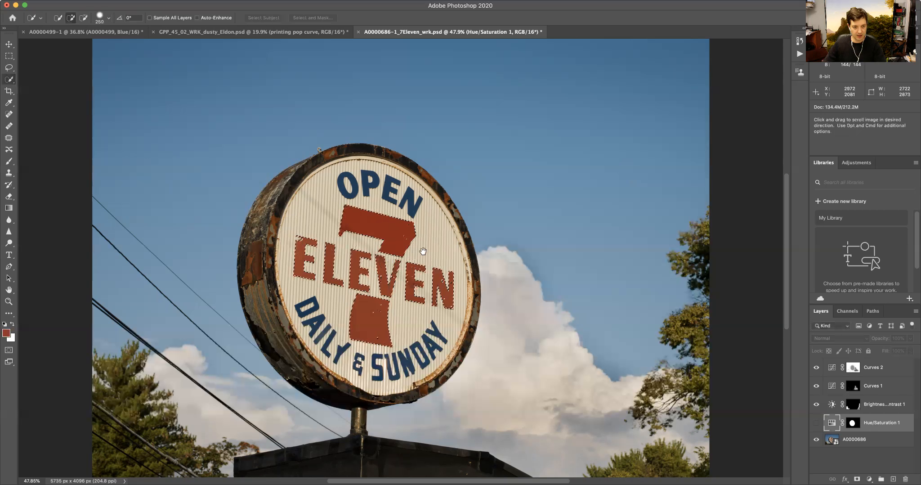
- Change the Quick Mask overlay colour to green
left_click_drag(422, 251, 486, 208)
key("q")
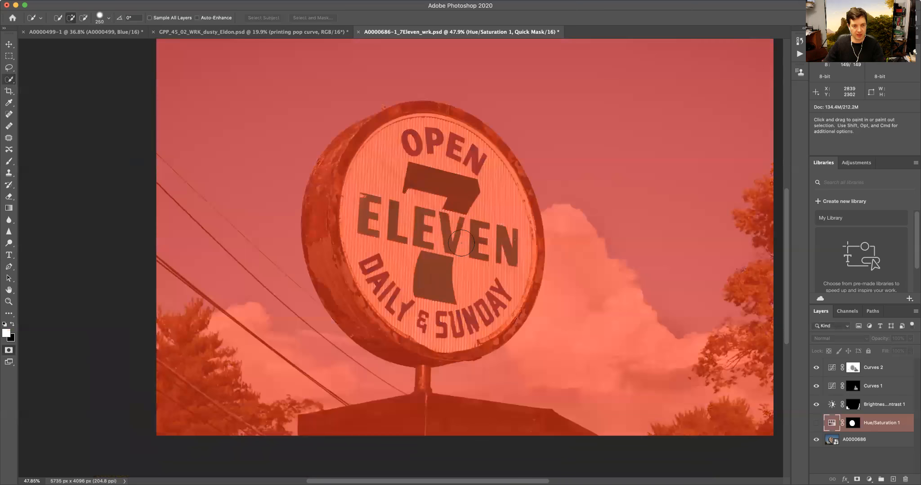
key("q")
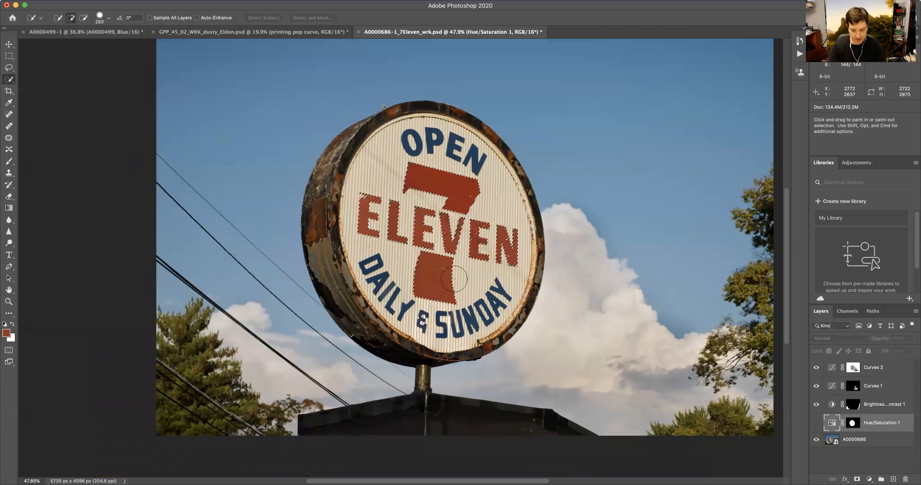
key("super+0")
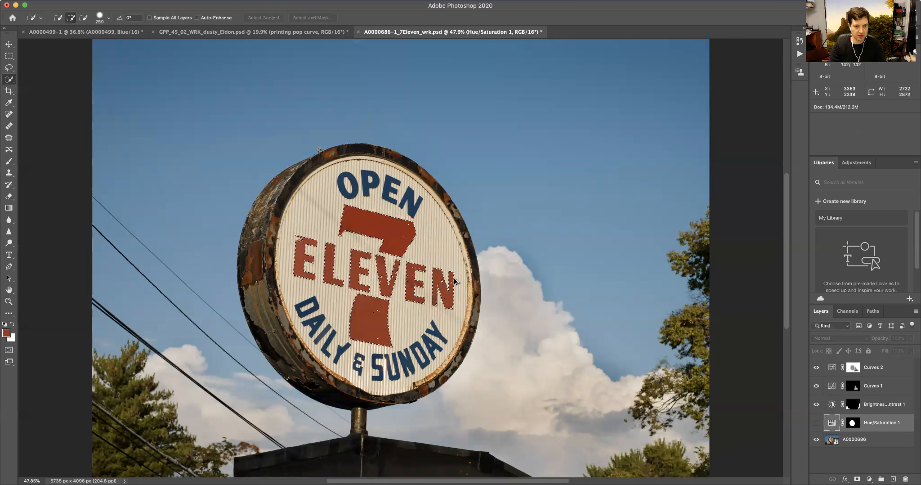
double_click(7, 351)
left_click(418, 270)
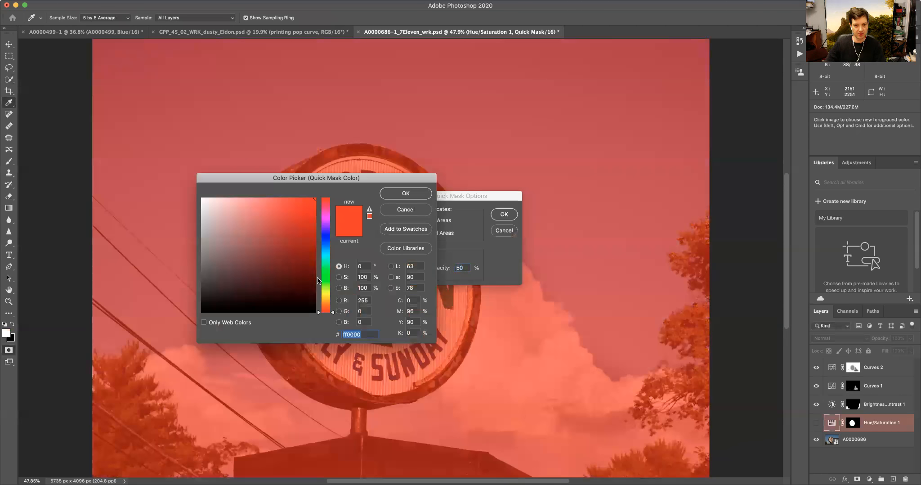
left_click(323, 272)
left_click(405, 193)
left_click(515, 214)
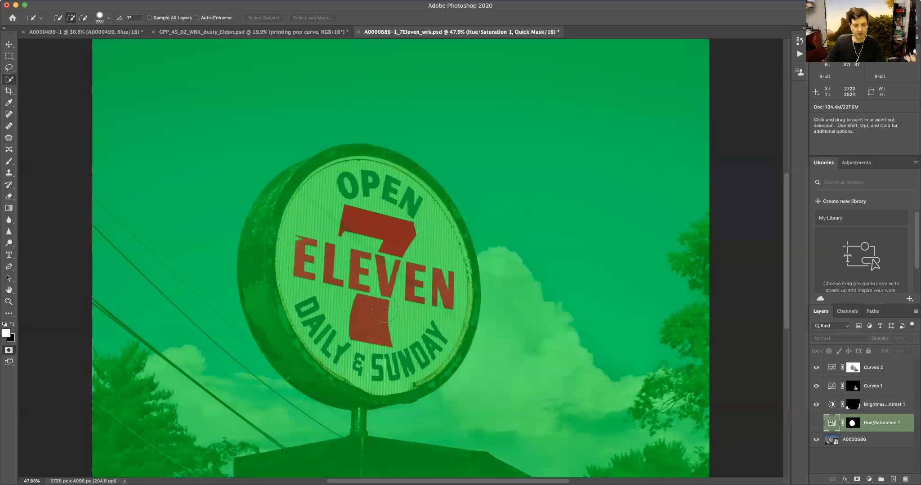
- Add a Vibrance adjustment layer over the red lettering selection
scroll(389, 286, "up", 5)
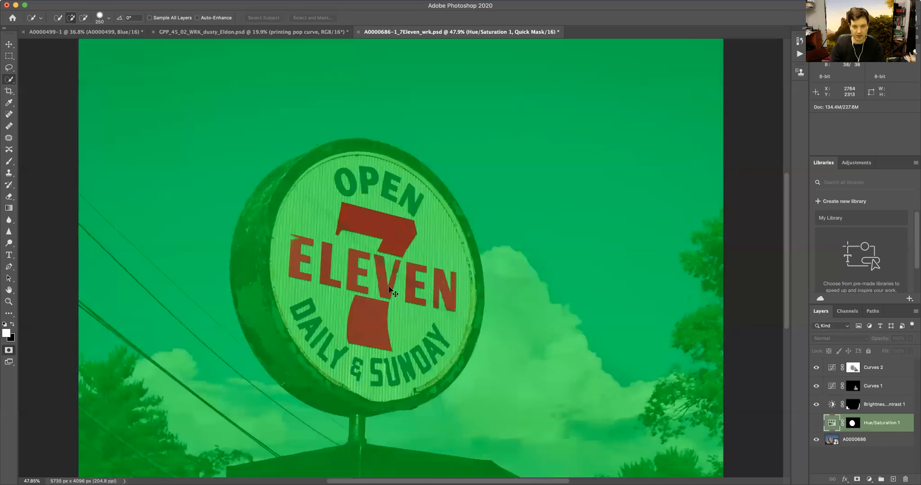
key("q")
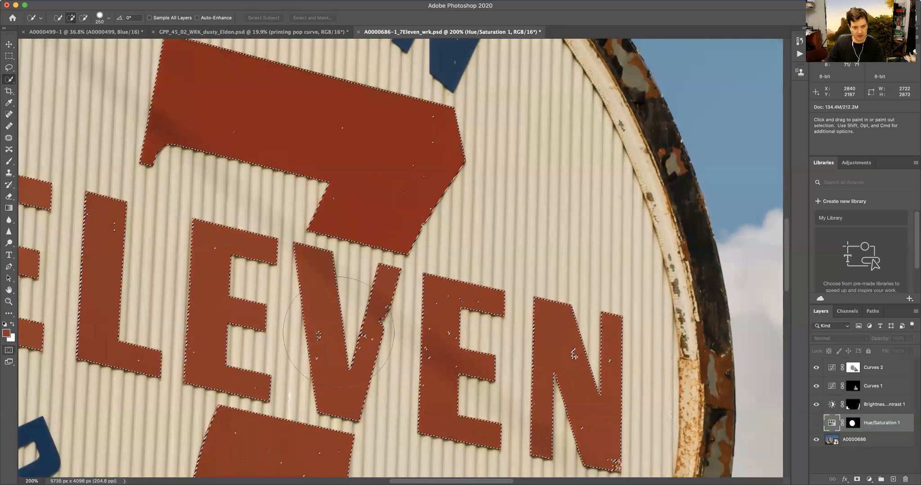
key("q")
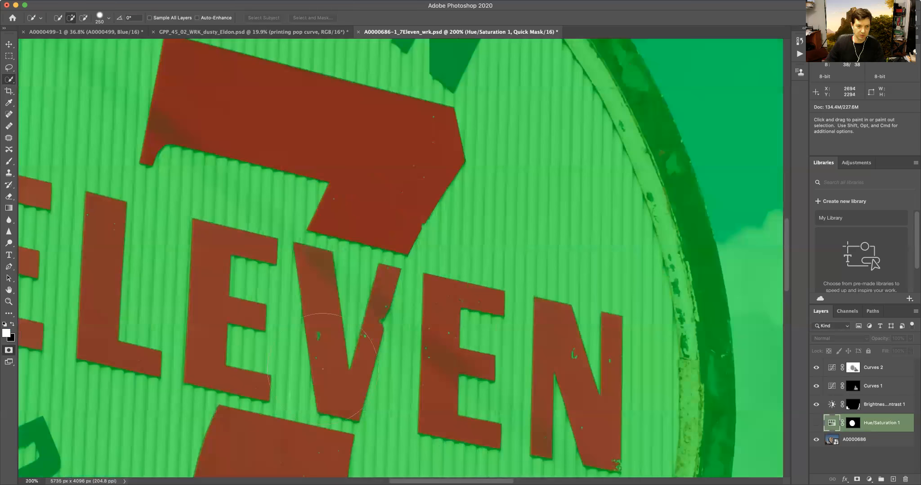
key("q")
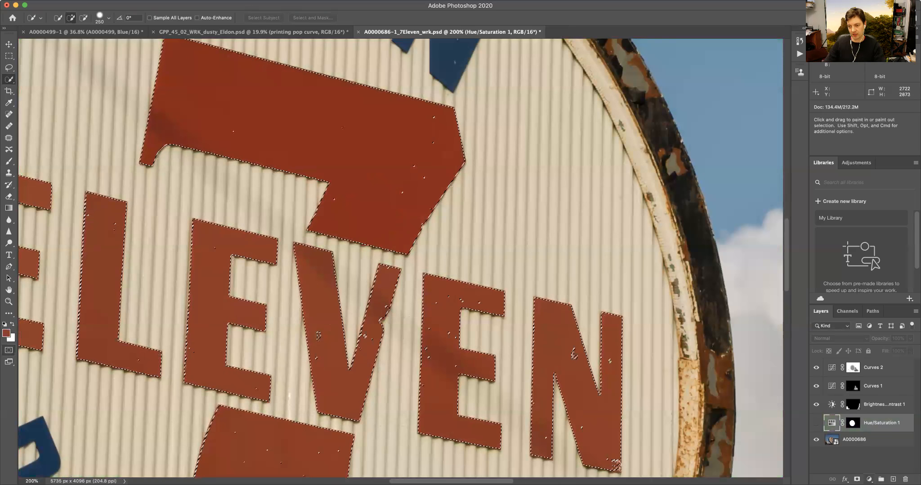
left_click(869, 478)
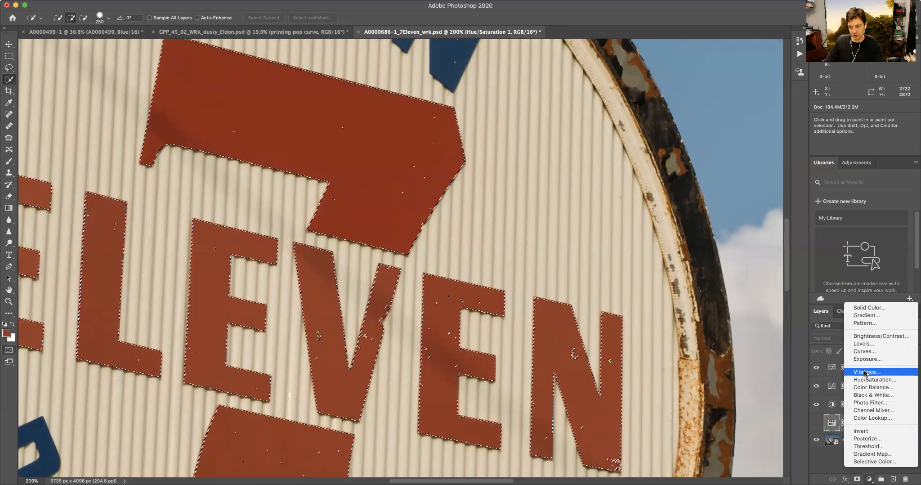
left_click(865, 372)
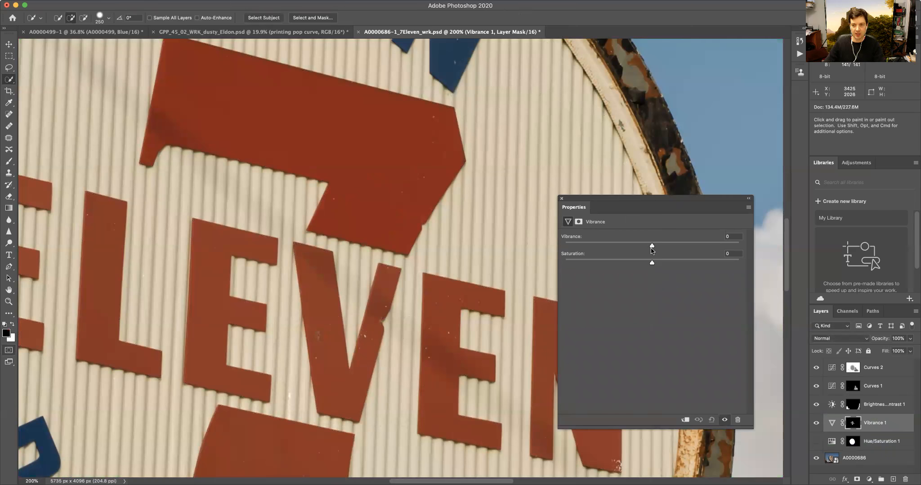
- Set the Vibrance adjustment to Vibrance +17 and Saturation +34
mouse_move(652, 247)
left_mouse_down()
mouse_move(694, 250)
mouse_move(616, 247)
mouse_move(672, 245)
mouse_move(683, 268)
mouse_move(702, 271)
mouse_move(681, 267)
mouse_move(670, 246)
left_mouse_up()
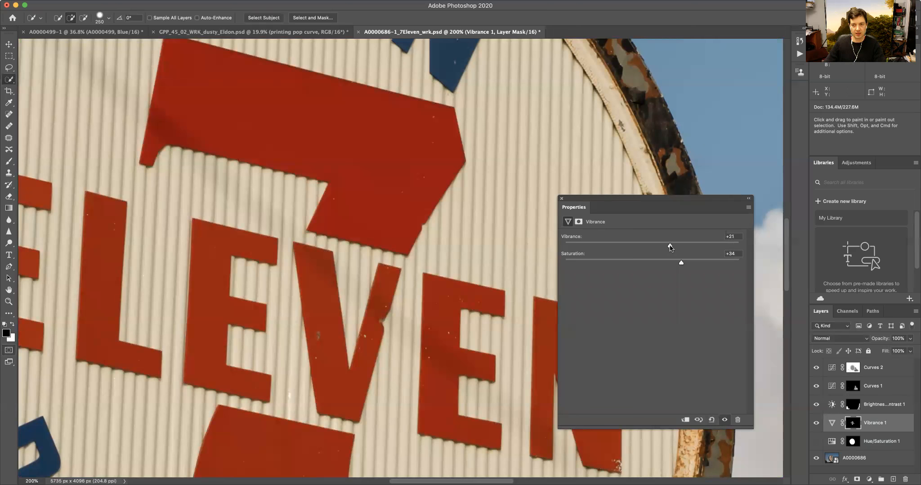
key("super+minus")
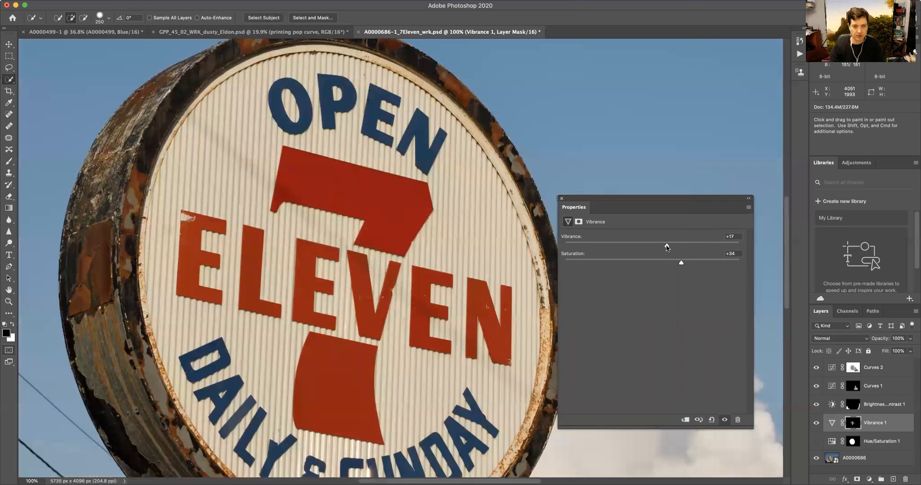
key("super+minus")
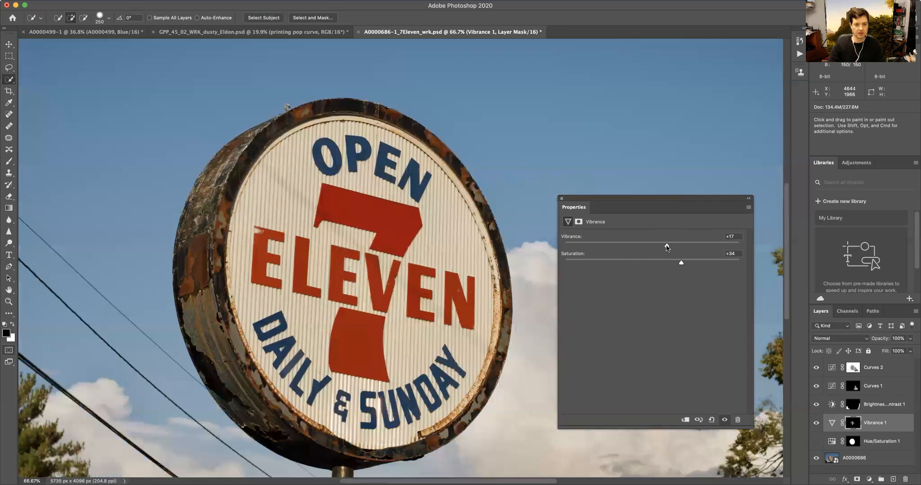
- Toggle the Vibrance adjustment layer off and on to compare the lettering before and after
left_click(724, 420)
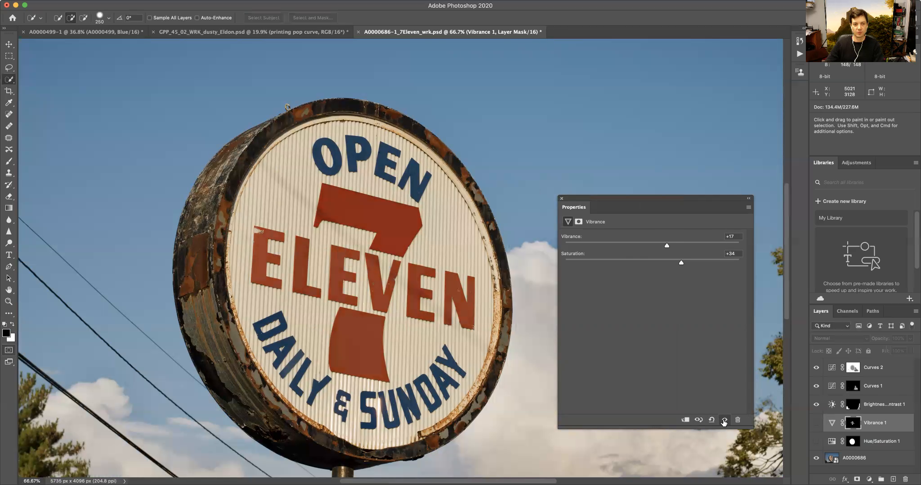
left_click(724, 419)
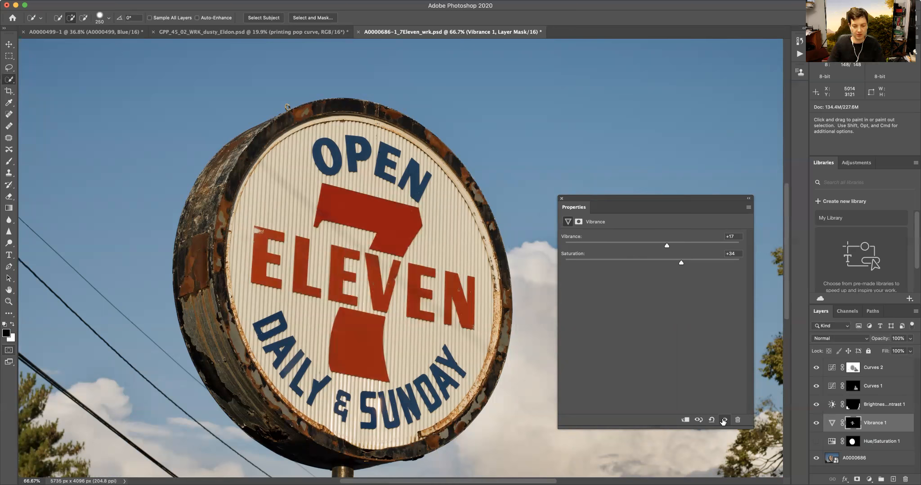
key("super+0")
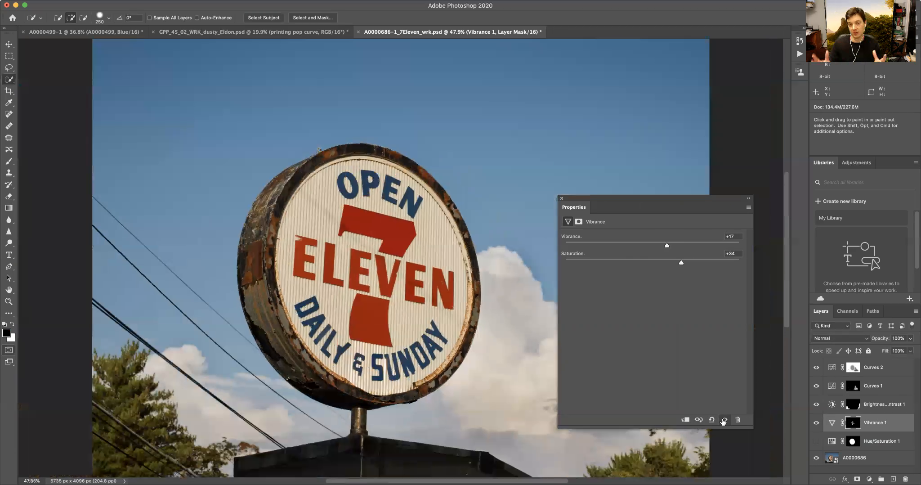
left_click(562, 198)
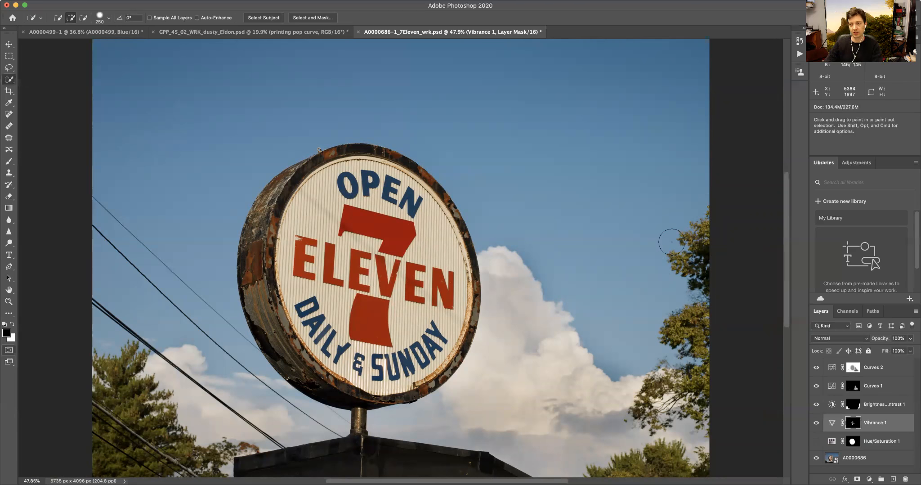
- Open Color Range and sample the green foliage at the image's right edge, adding further tree samples
left_click(189, 1)
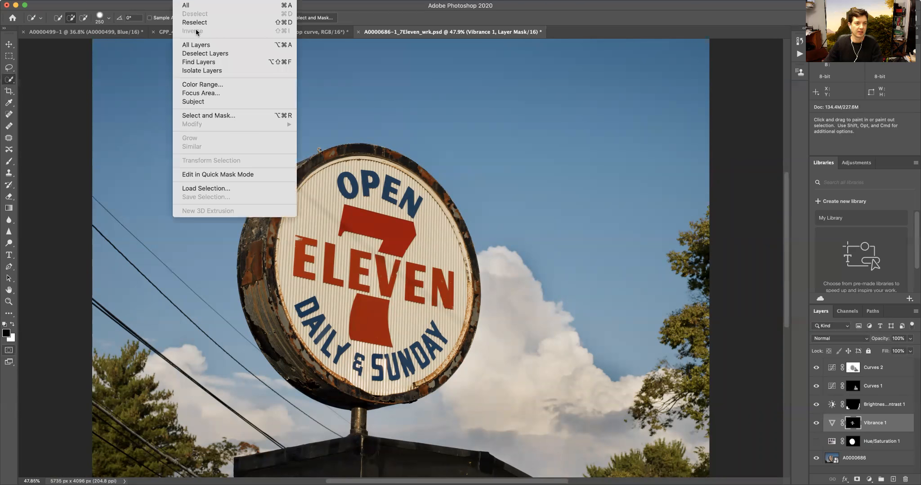
left_click(213, 84)
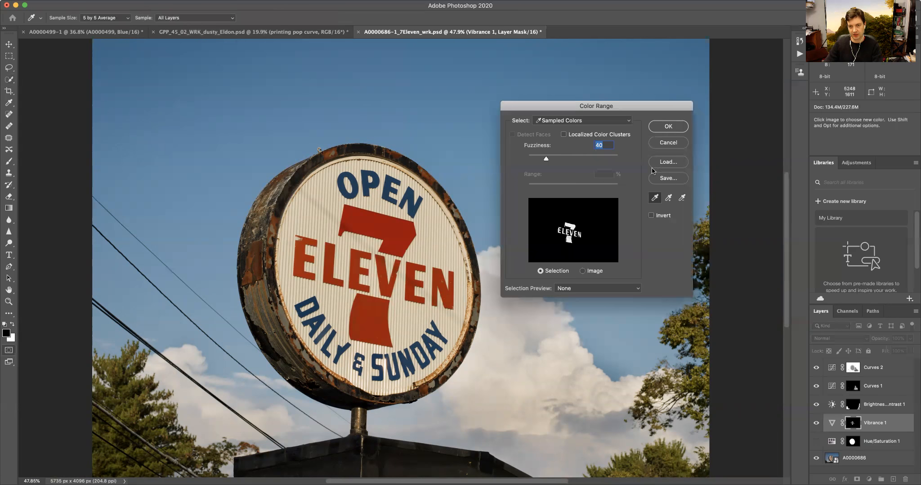
left_click_drag(636, 112, 586, 84)
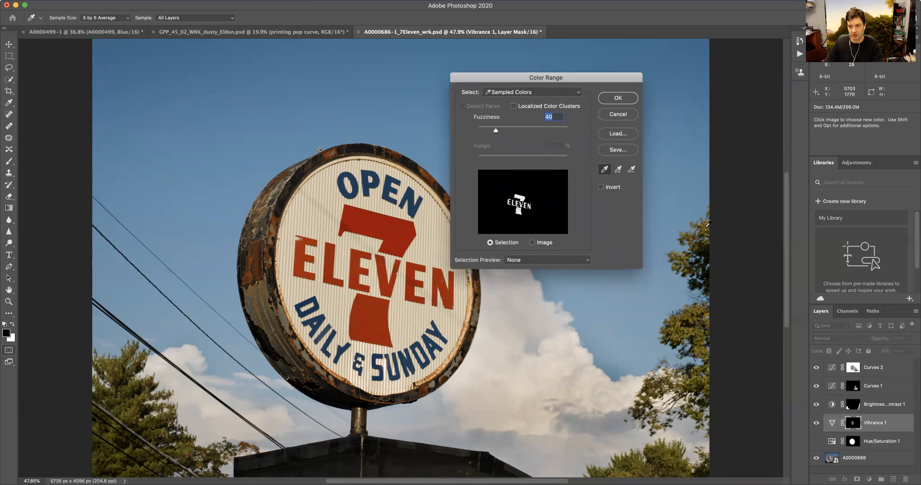
left_click(707, 226)
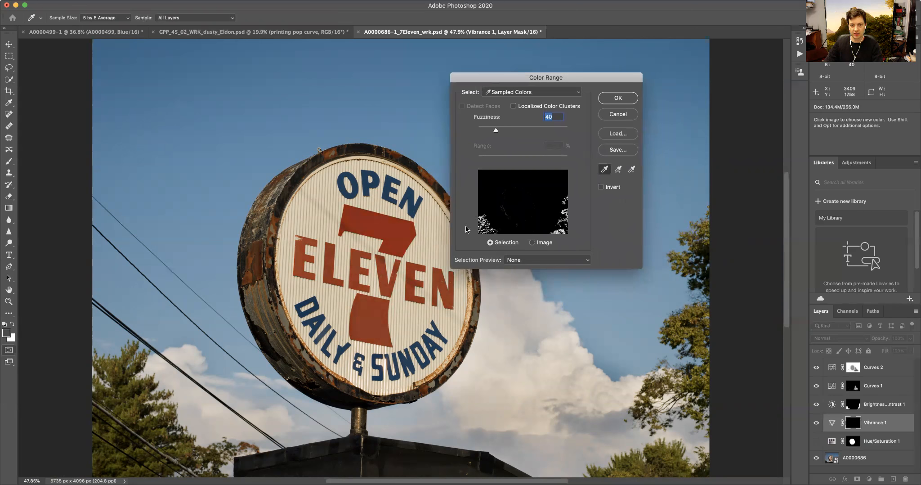
key("alt+super")
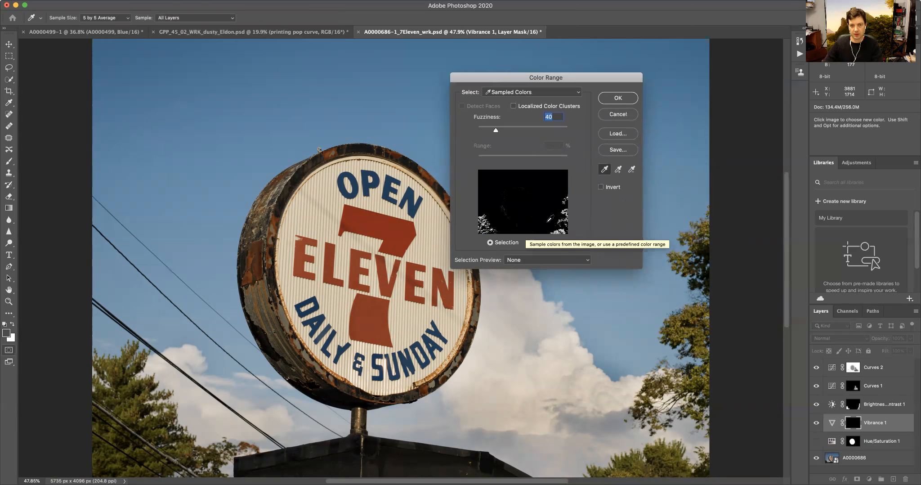
left_click(618, 169)
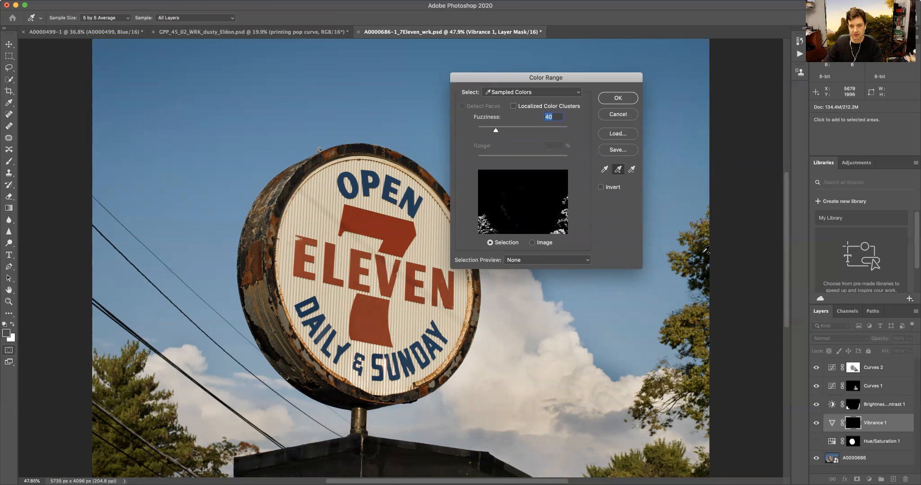
left_click(704, 252)
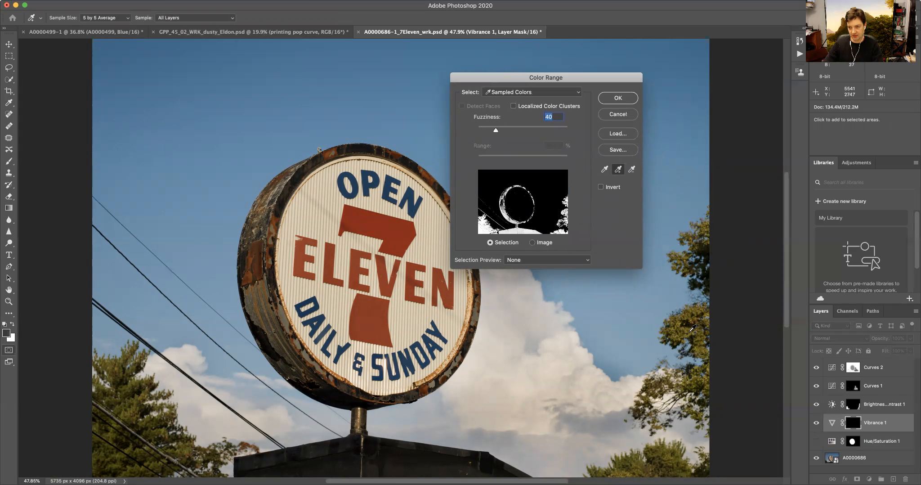
left_click(700, 308)
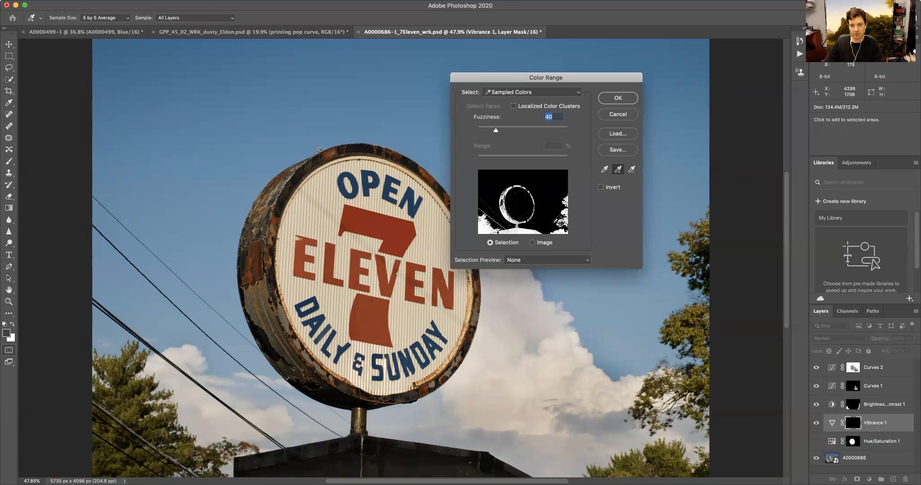
- Raise the Color Range Fuzziness to 60 and confirm the foliage selection
key("space")
left_click_drag(618, 379, 622, 289)
left_click_drag(320, 326, 475, 300)
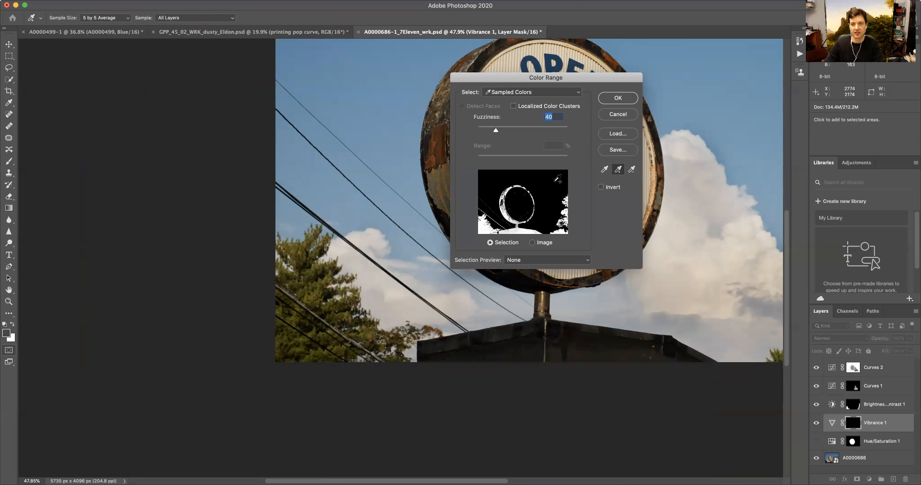
left_click_drag(496, 132, 504, 131)
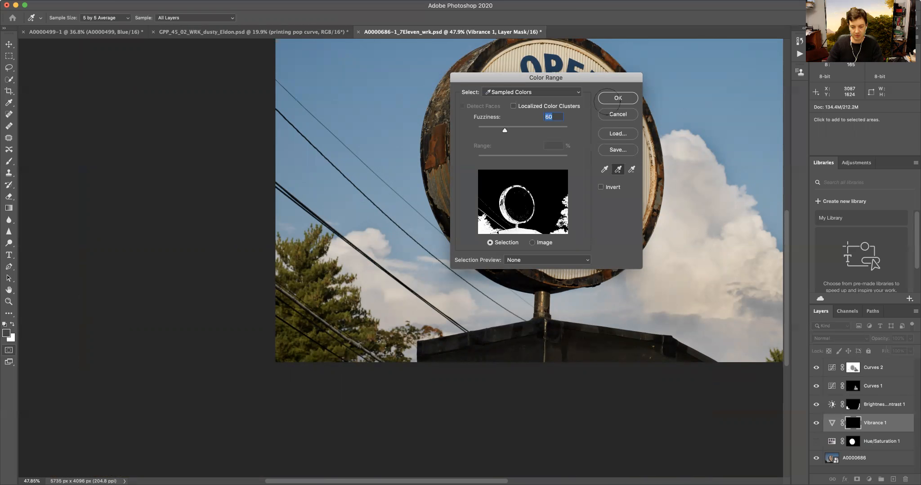
left_click(607, 98)
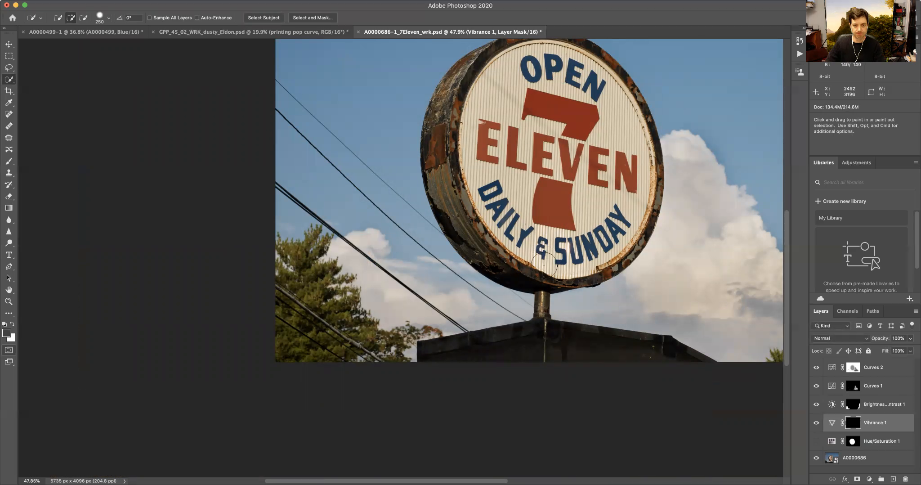
key("super+minus")
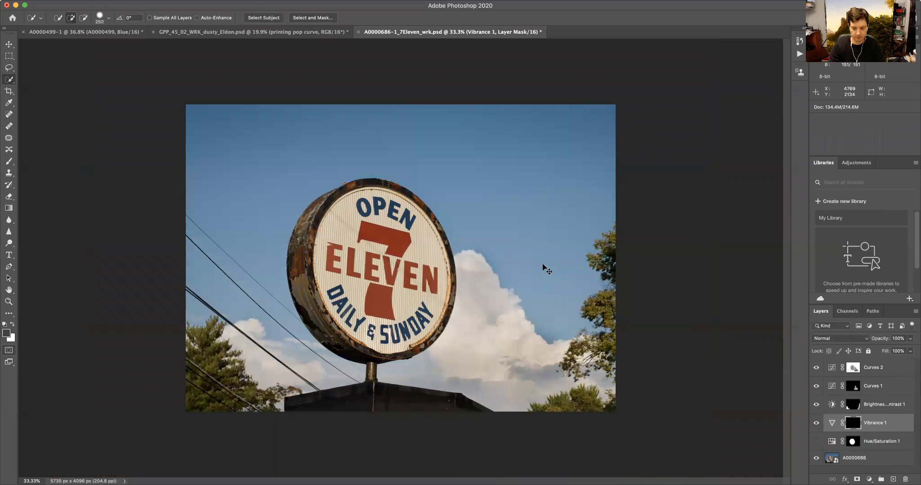
key("super+plus")
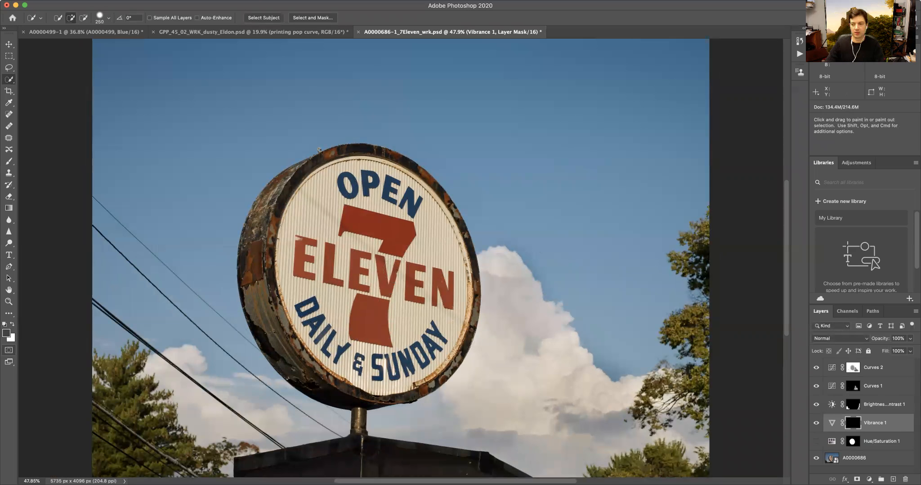
left_click(183, 0)
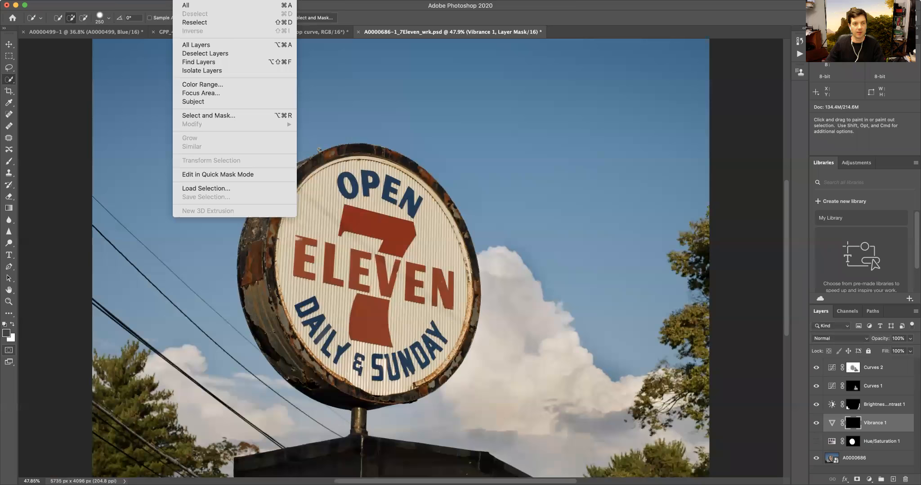
left_click(200, 83)
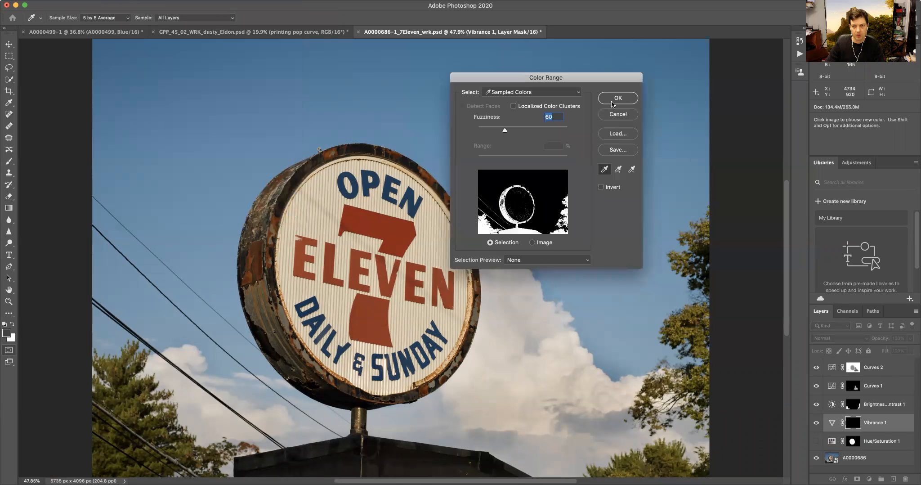
left_click(611, 99)
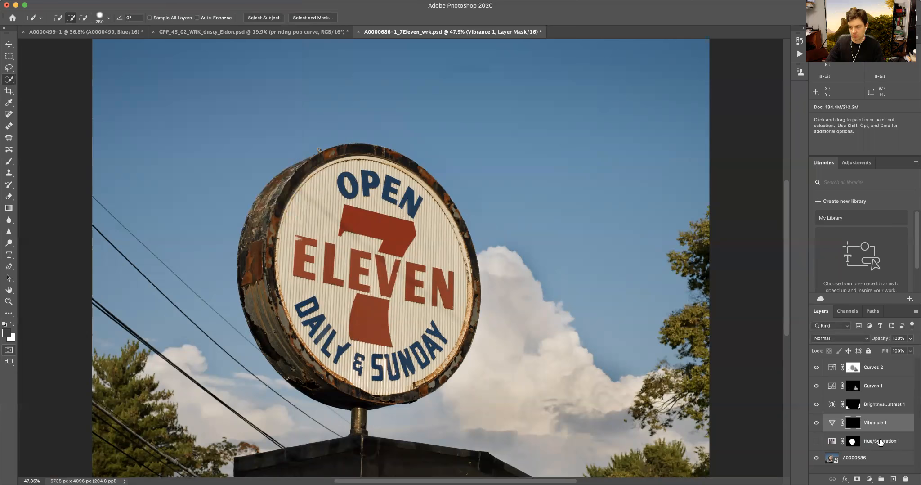
- Select the base photo layer and load the foliage Color Range selection on it at Fuzziness 60
double_click(868, 453)
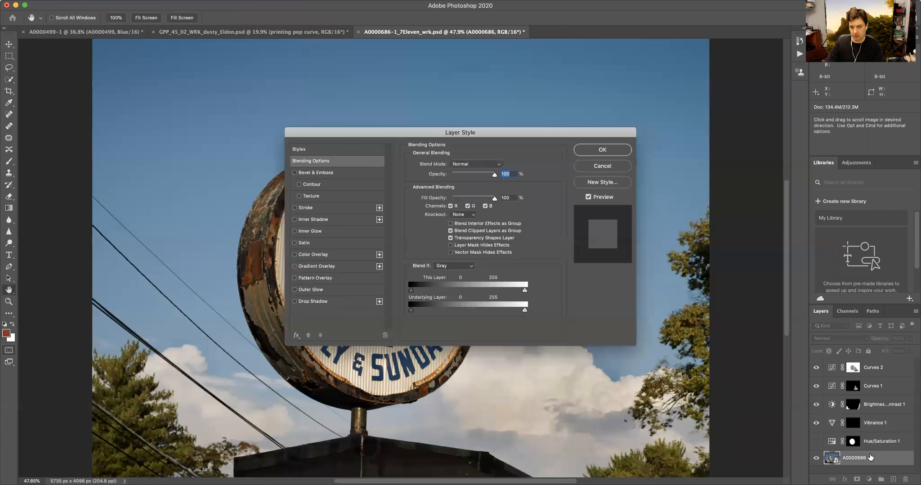
left_click(591, 167)
key("w")
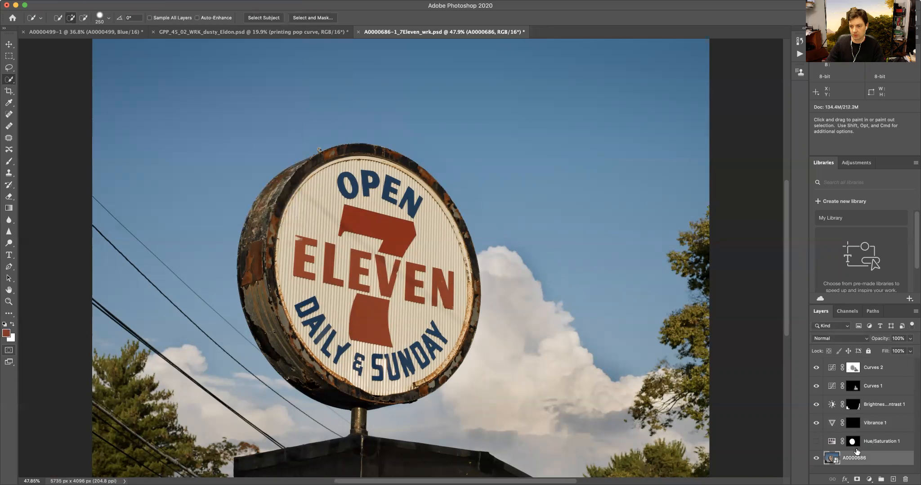
key("q")
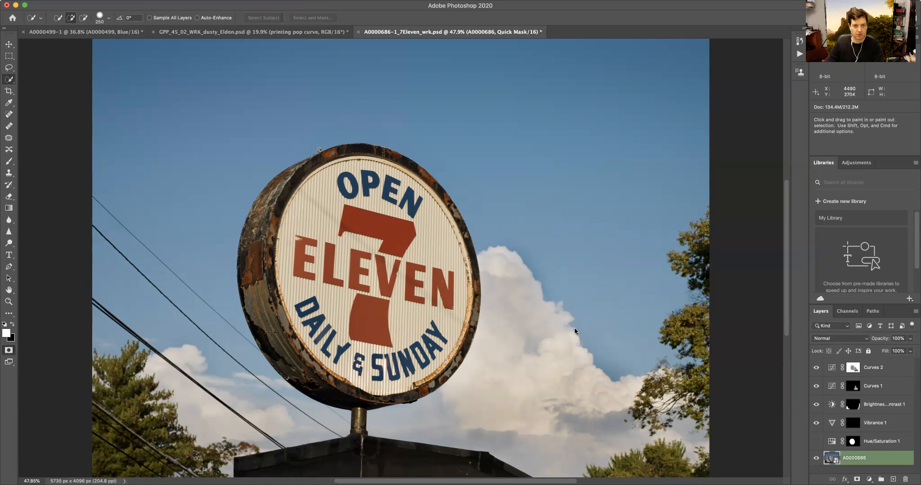
key("q")
left_click(187, 2)
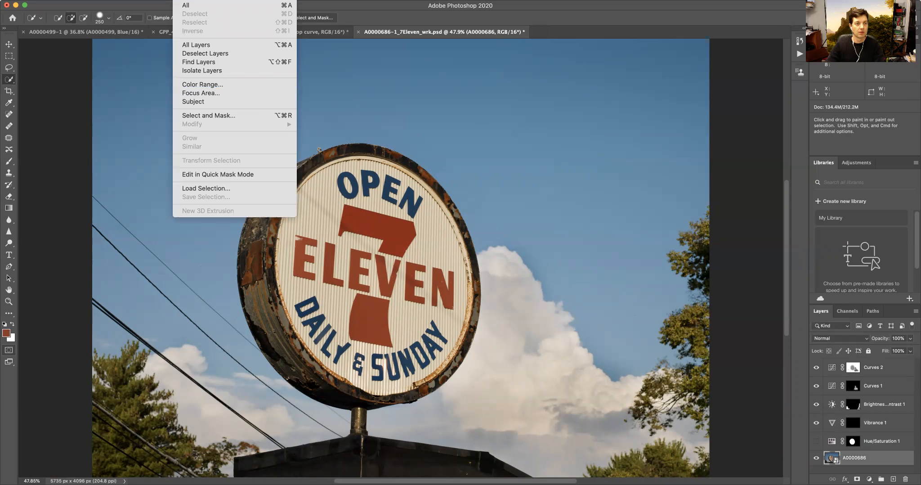
left_click(204, 85)
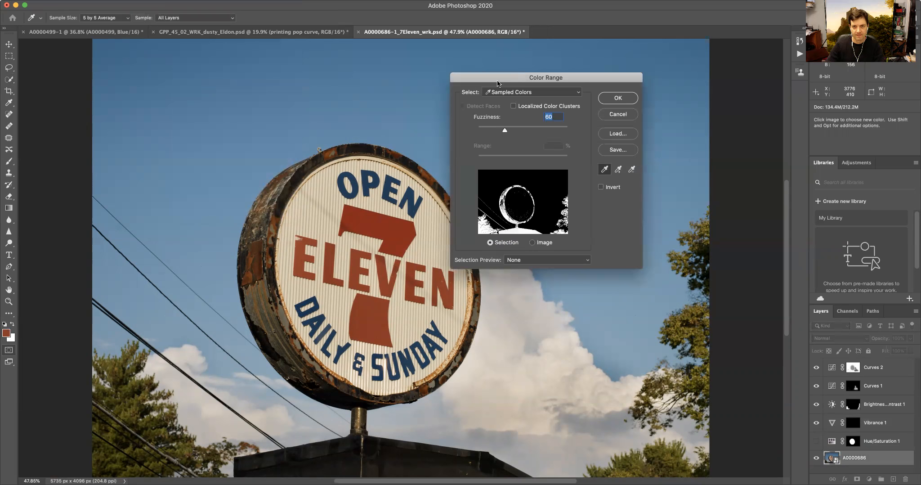
left_click(554, 262)
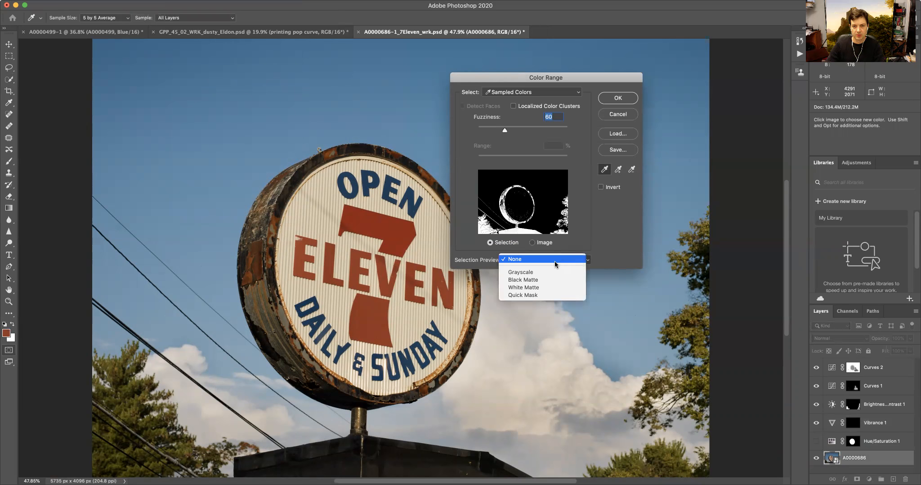
left_click(555, 259)
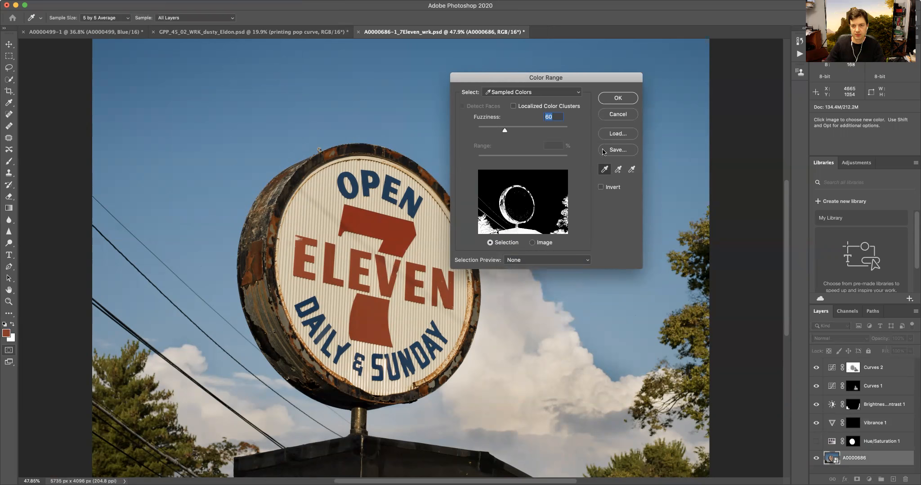
left_click(615, 97)
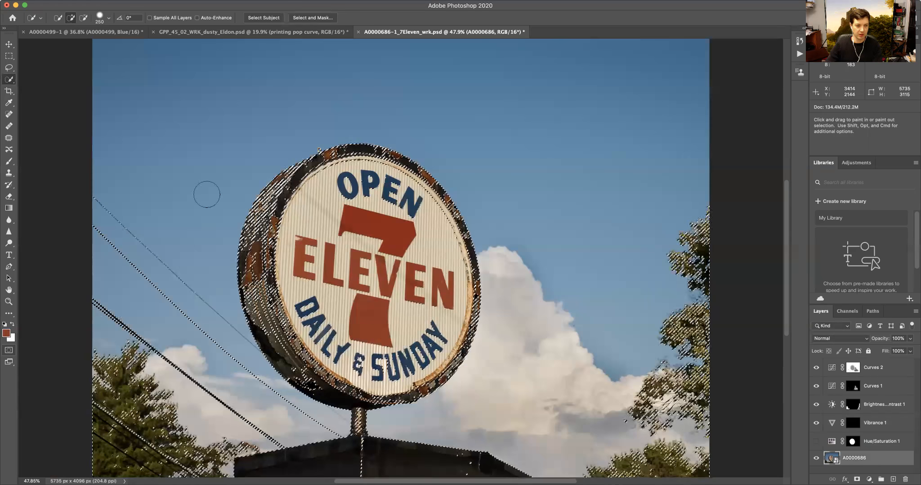
key("q")
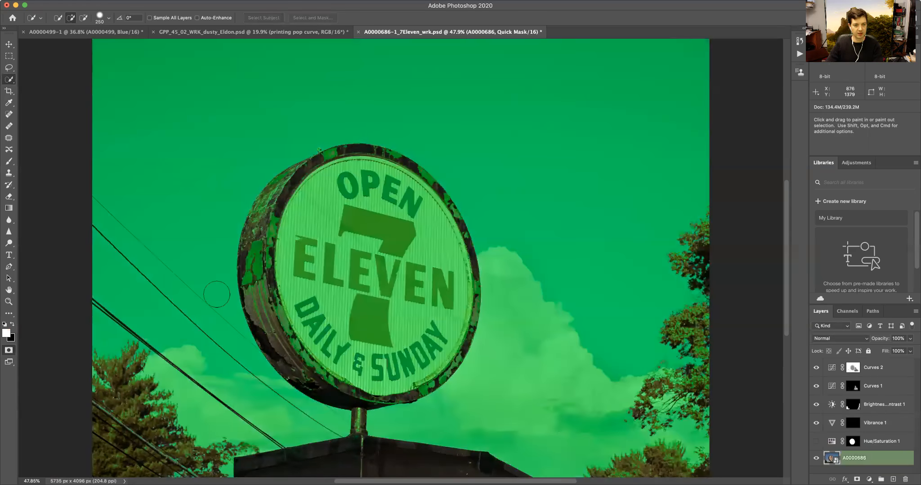
key("q")
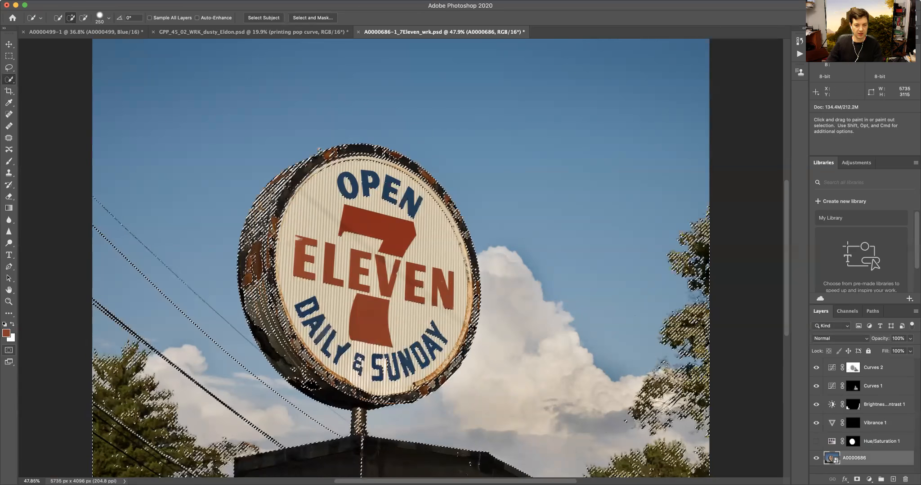
left_click(8, 81)
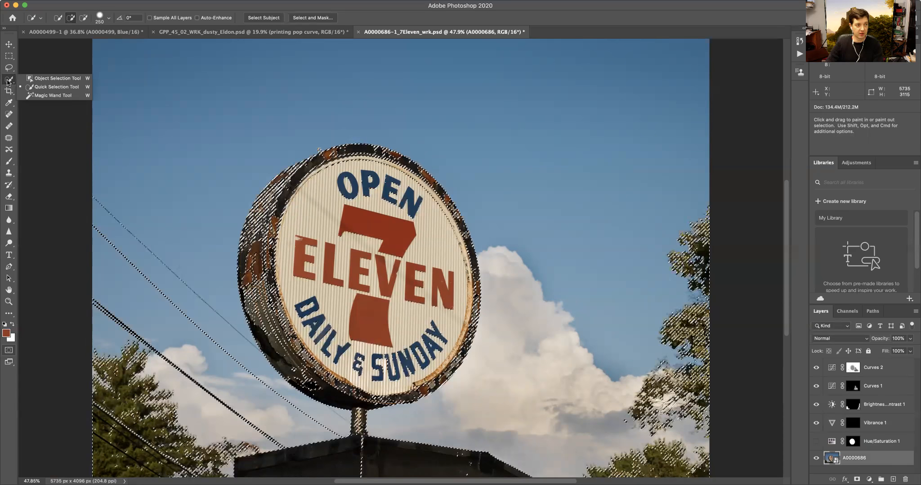
left_click(39, 88)
key("alt")
left_click_drag(265, 202, 319, 152, "alt")
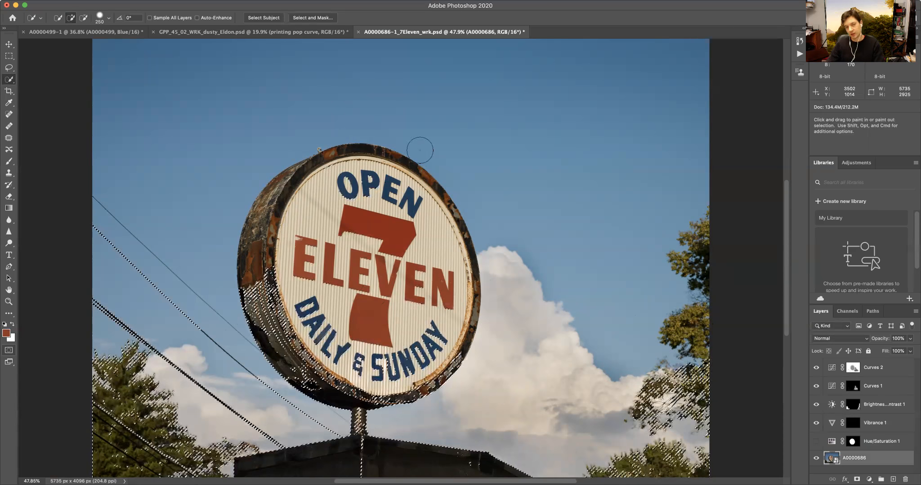
left_click(674, 79)
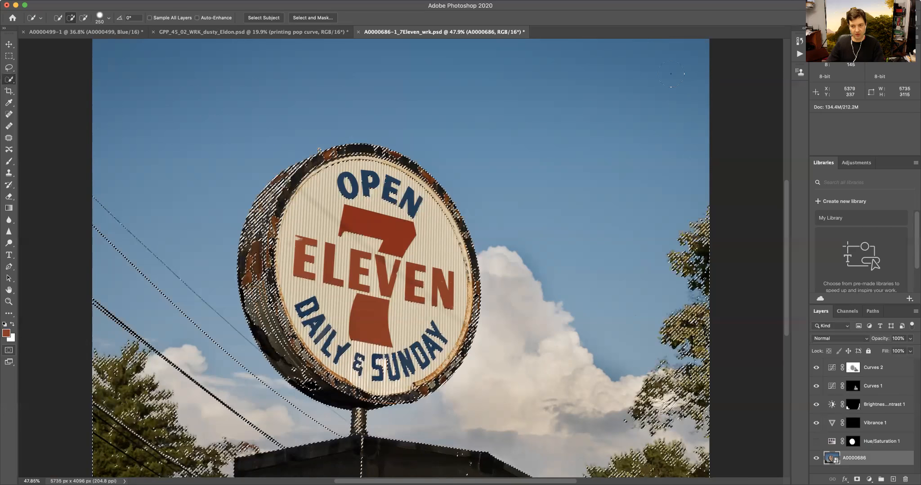
left_click(9, 67)
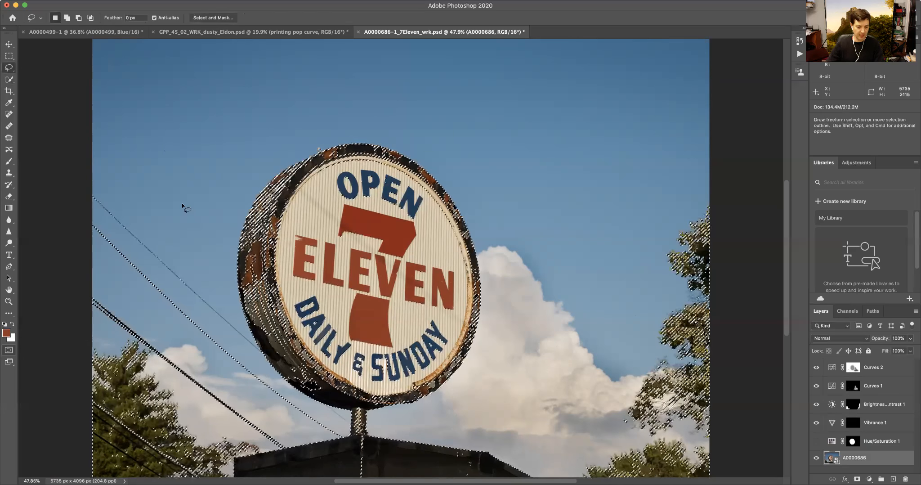
mouse_move(227, 223)
left_mouse_down()
mouse_move(237, 331)
mouse_move(330, 431)
left_mouse_up()
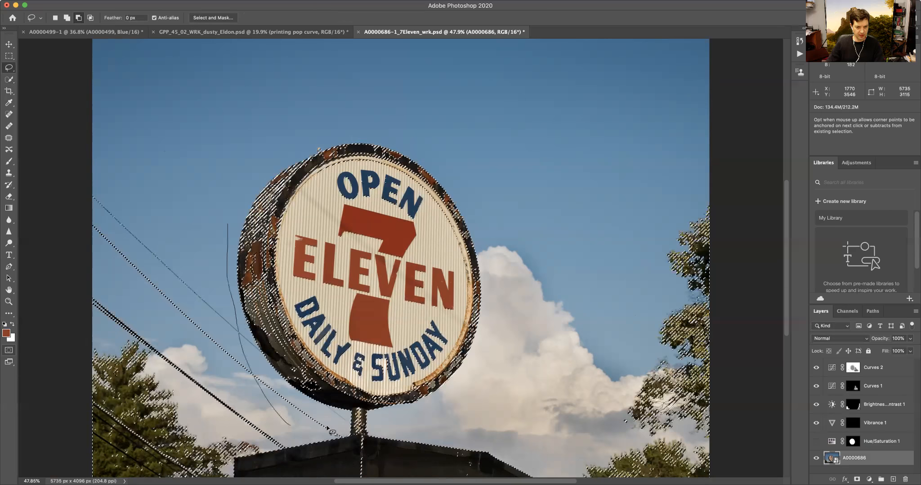
mouse_move(521, 360)
left_mouse_down()
mouse_move(489, 148)
mouse_move(222, 199)
mouse_move(228, 227)
left_mouse_up()
mouse_move(97, 252)
left_mouse_down()
mouse_move(244, 363)
mouse_move(112, 188)
mouse_move(96, 255)
left_mouse_up()
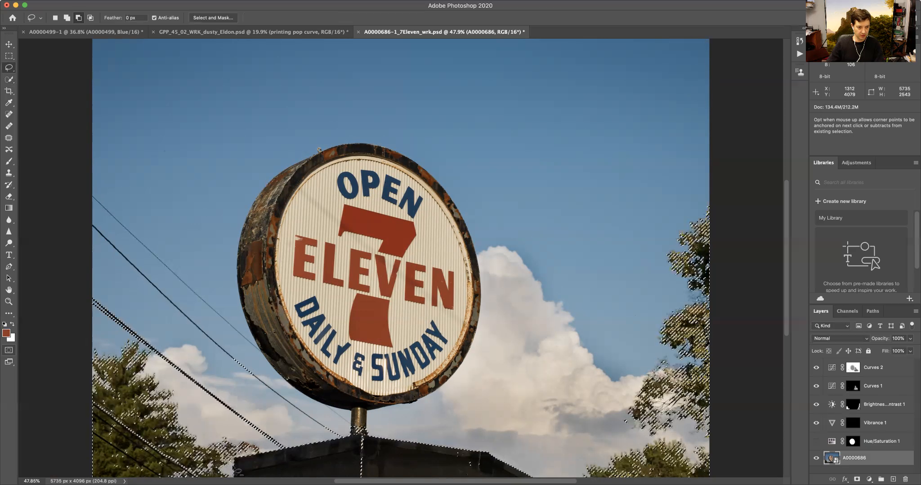
mouse_move(286, 451)
left_mouse_down()
mouse_move(372, 411)
mouse_move(517, 443)
mouse_move(547, 474)
mouse_move(279, 481)
mouse_move(243, 455)
left_mouse_up()
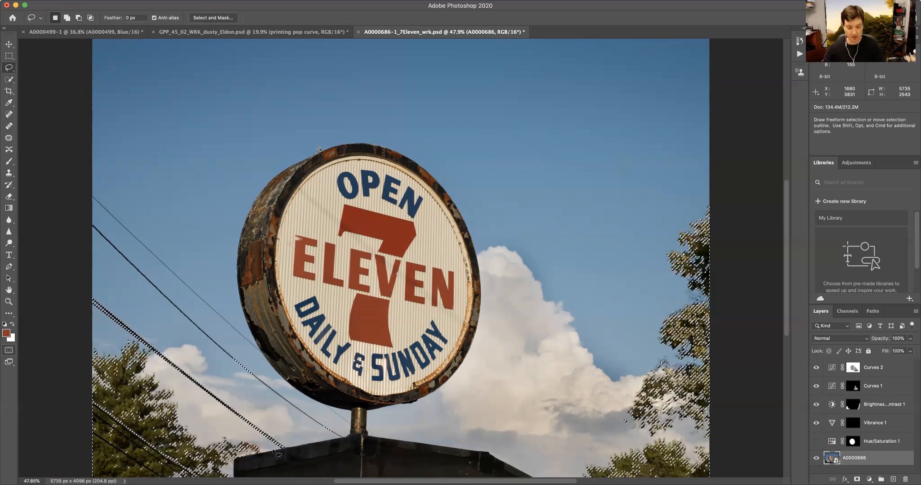
key("super+d")
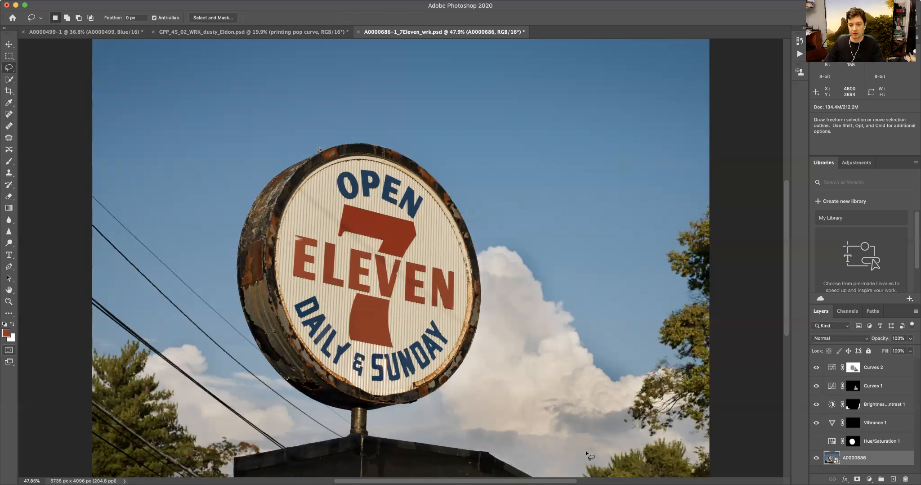
- Lasso freehand around the trees at the photo's right edge and add the lower-left trees to the selection
mouse_move(583, 461)
left_mouse_down()
mouse_move(661, 299)
mouse_move(666, 234)
mouse_move(688, 192)
mouse_move(744, 458)
mouse_move(715, 482)
left_mouse_up()
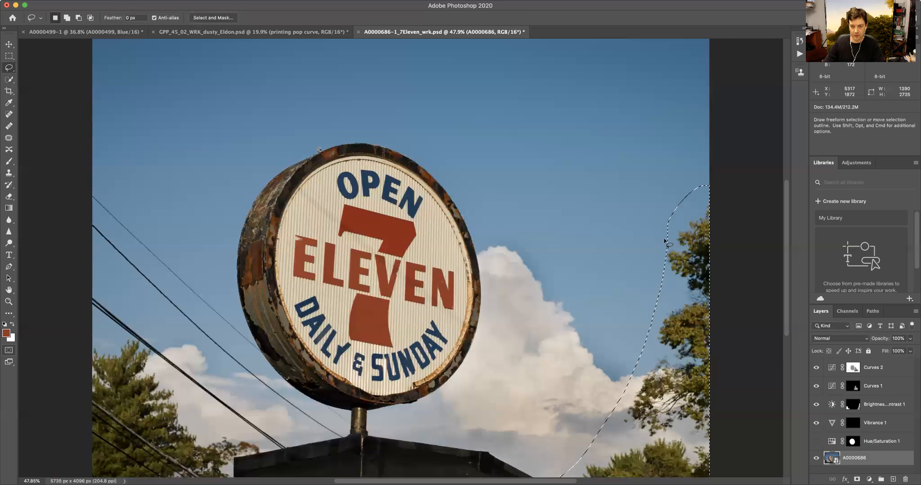
mouse_move(667, 234)
left_mouse_down()
mouse_move(660, 260)
mouse_move(667, 219)
left_mouse_up()
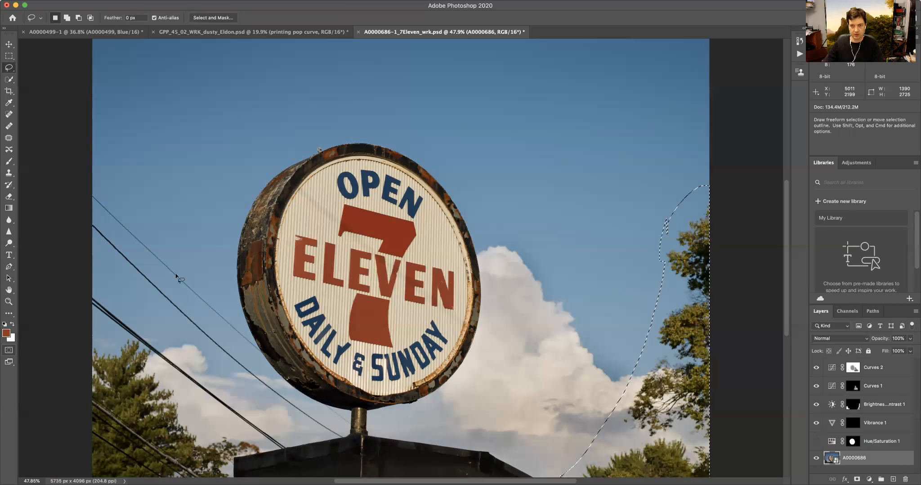
mouse_move(93, 340)
left_mouse_down()
mouse_move(135, 342)
mouse_move(211, 429)
mouse_move(264, 448)
mouse_move(236, 456)
mouse_move(235, 469)
left_mouse_up()
mouse_move(81, 450)
left_mouse_down()
mouse_move(88, 343)
mouse_move(147, 360)
mouse_move(150, 348)
mouse_move(135, 340)
mouse_move(134, 355)
mouse_move(173, 355)
mouse_move(124, 317)
mouse_move(110, 340)
left_mouse_up()
key("shift")
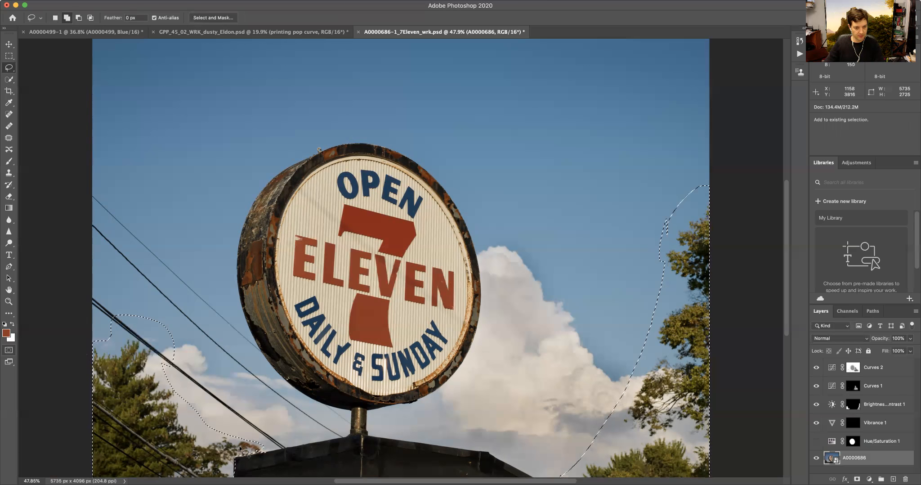
key("shift")
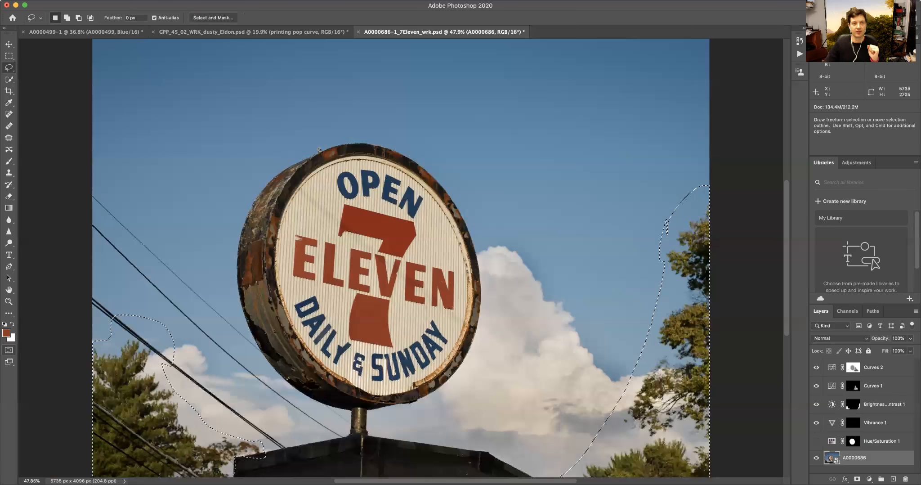
- Open Color Range within the lassoed areas and add a sample of the left tree's foliage at Fuzziness 60
left_click(185, 1)
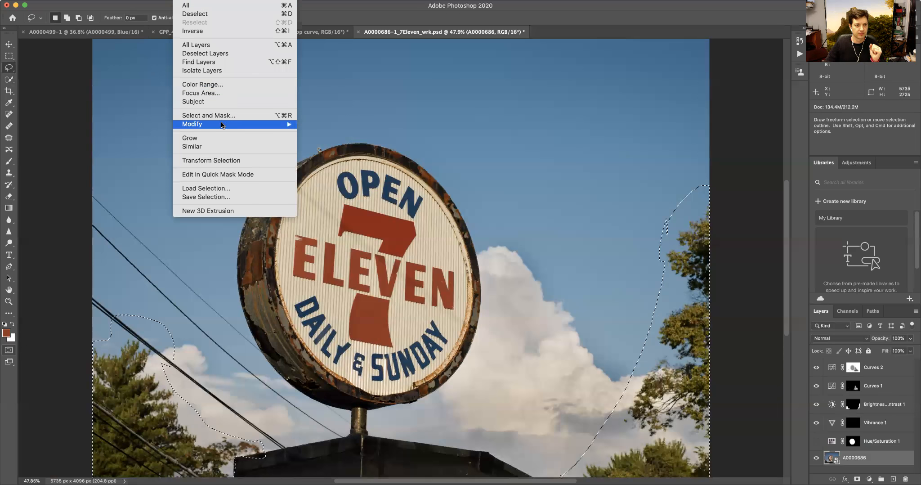
left_click(229, 86)
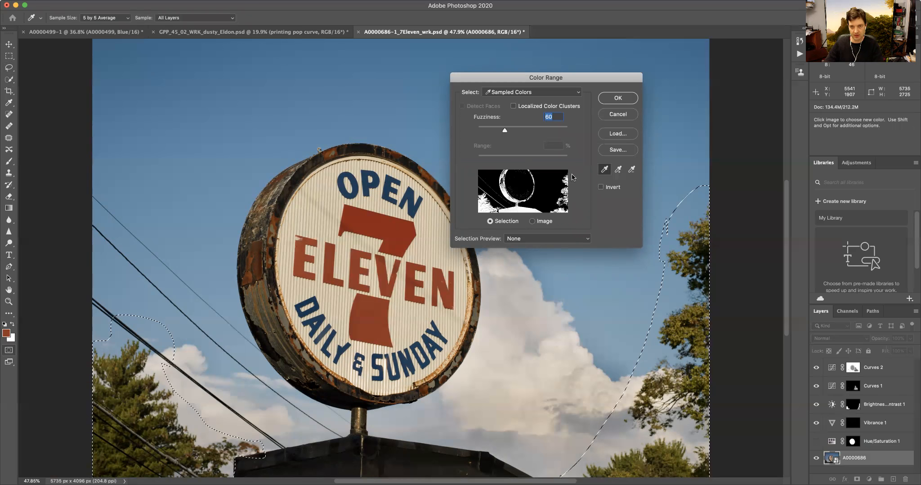
left_click(617, 171)
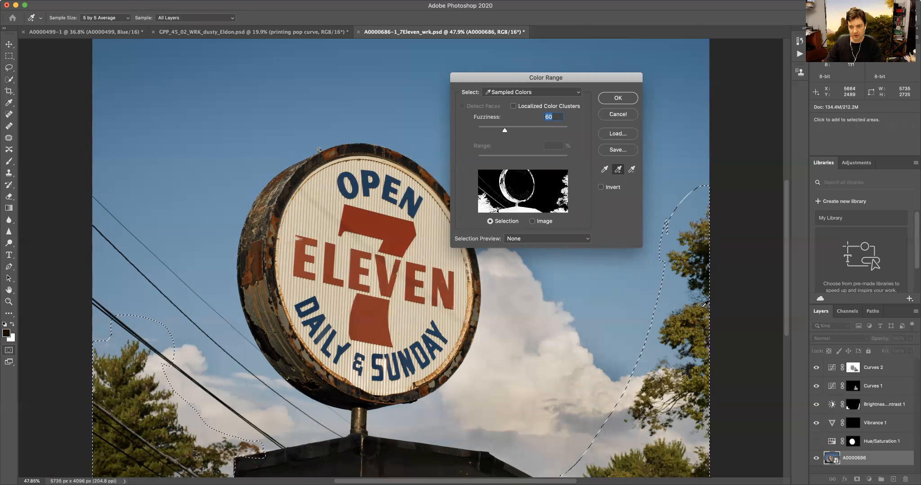
left_click(697, 337)
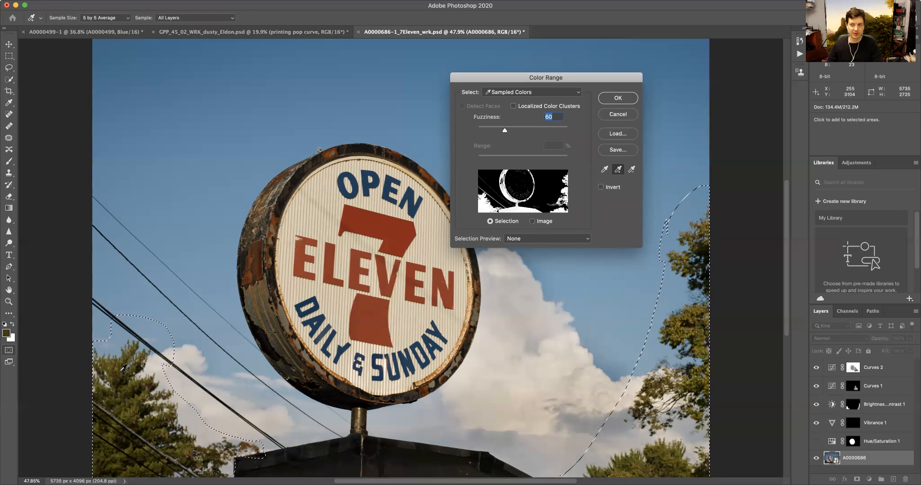
left_click(618, 98)
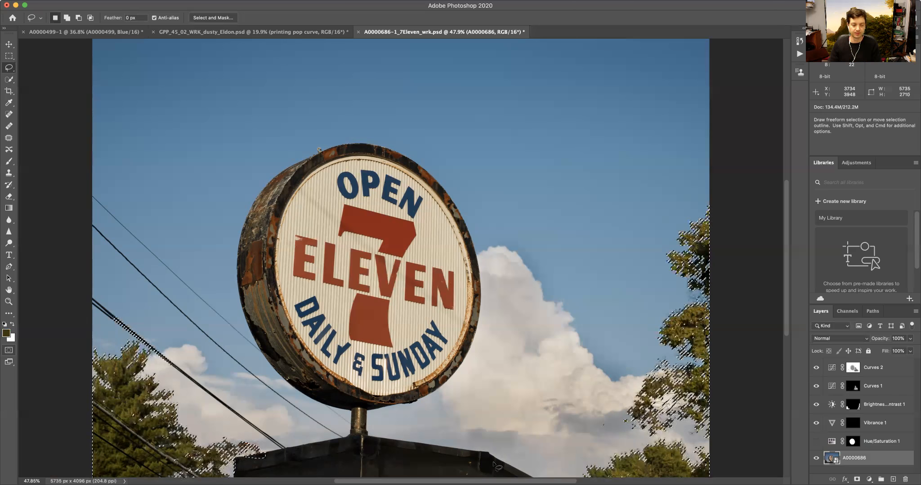
- Change the Quick Mask overlay colour from green to pink and leave Quick Mask mode
double_click(8, 349)
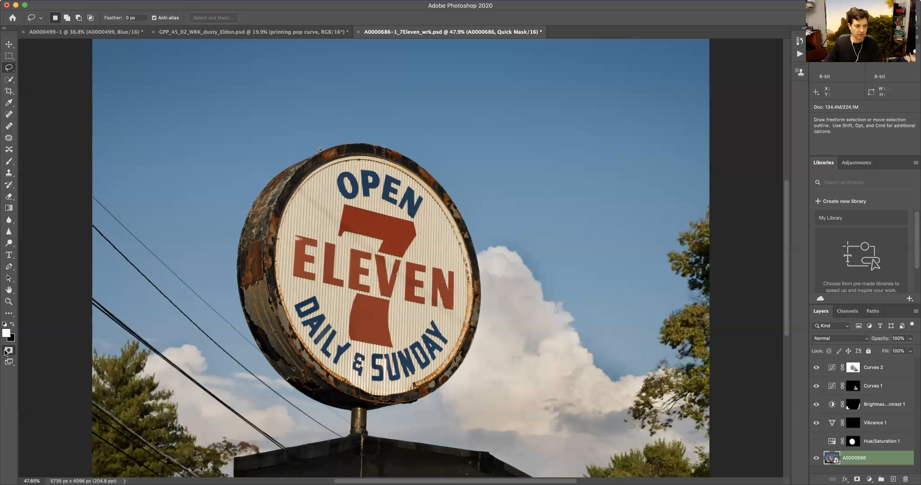
left_click(416, 267)
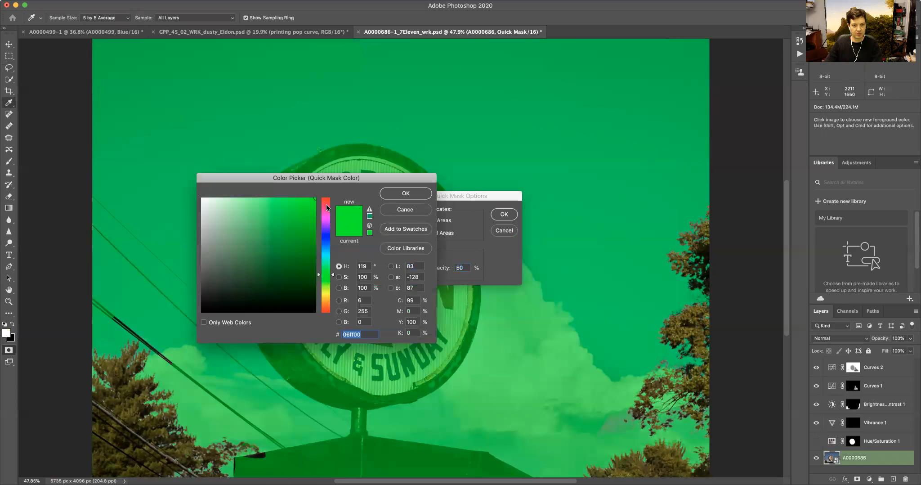
left_click(327, 210)
left_click(402, 198)
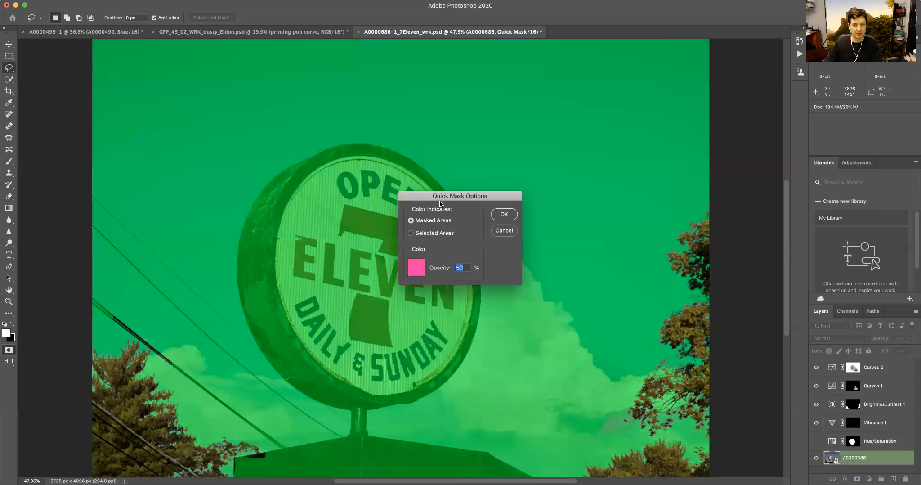
left_click(502, 215)
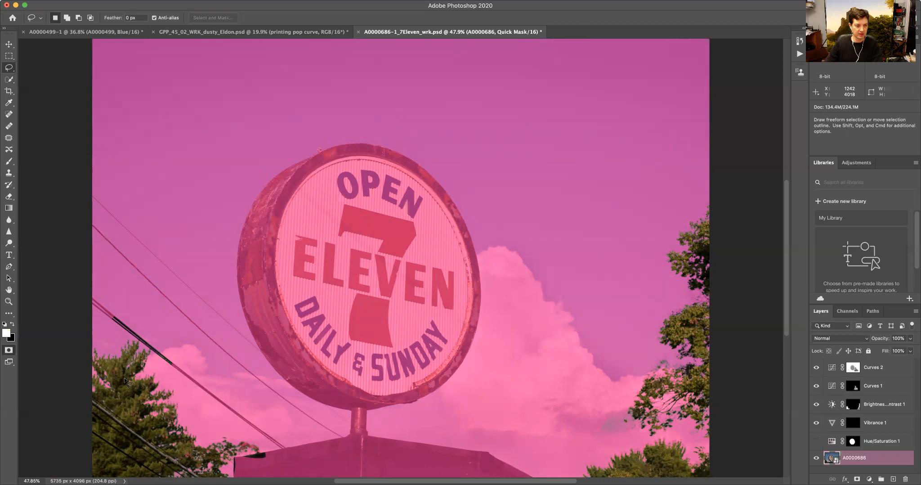
key("q")
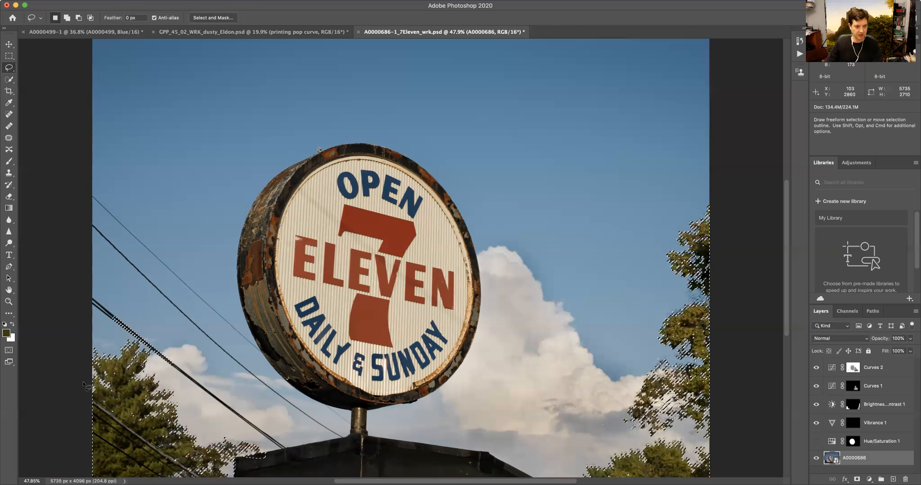
- Zoom in and inspect the foliage selection edges along the left trees and the building roof
key("super+equal")
key("super+equal")
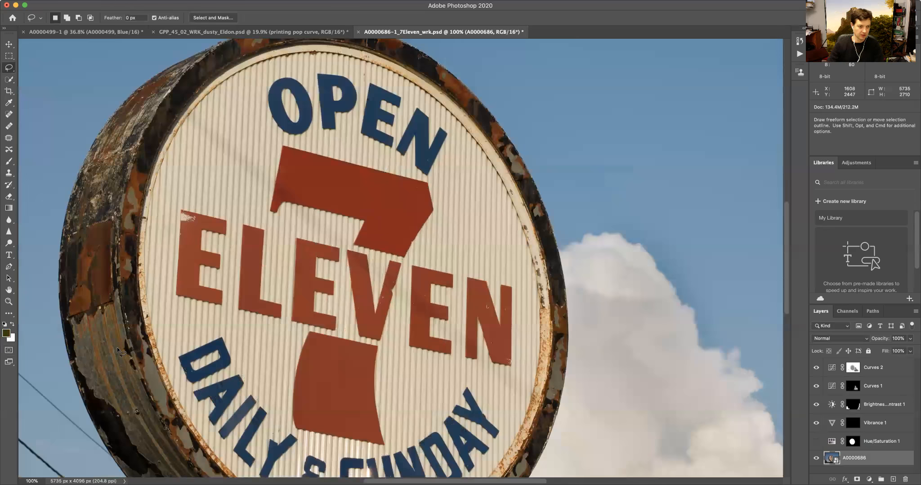
left_click_drag(48, 386, 458, 148)
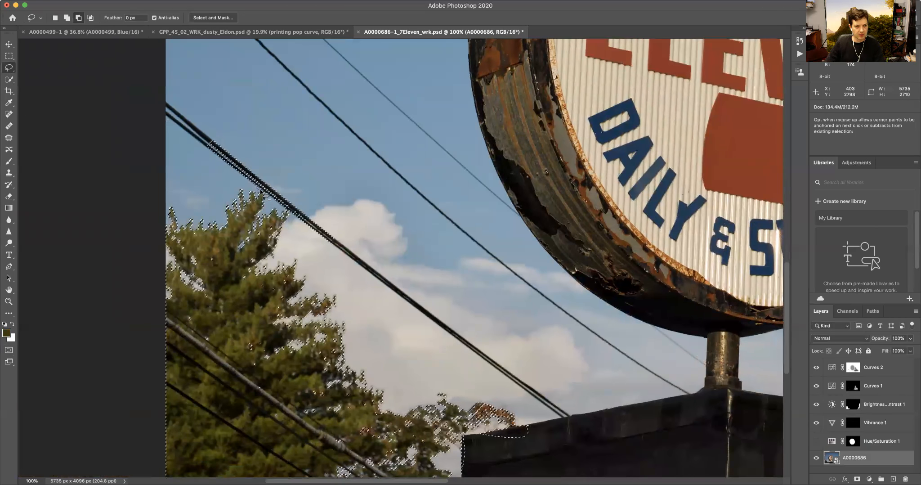
mouse_move(292, 214)
left_mouse_down()
mouse_move(349, 269)
mouse_move(299, 172)
mouse_move(208, 123)
mouse_move(196, 136)
mouse_move(258, 193)
left_mouse_up()
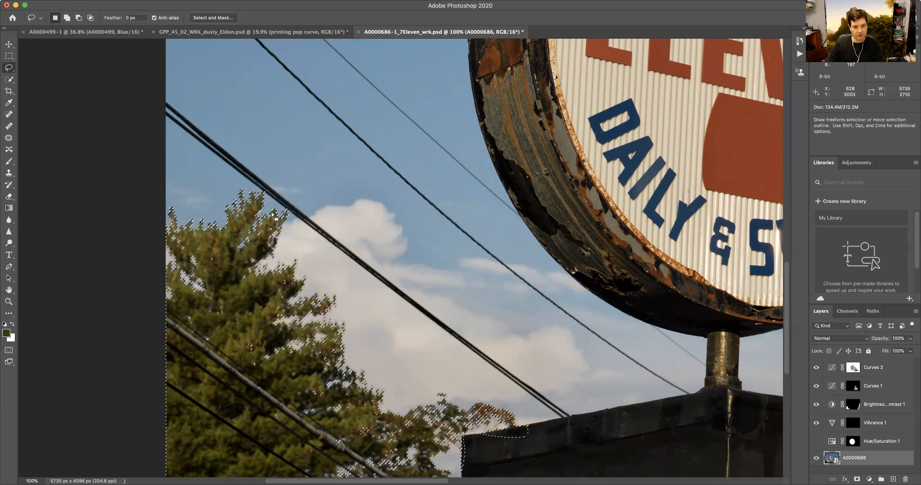
key("super+equal")
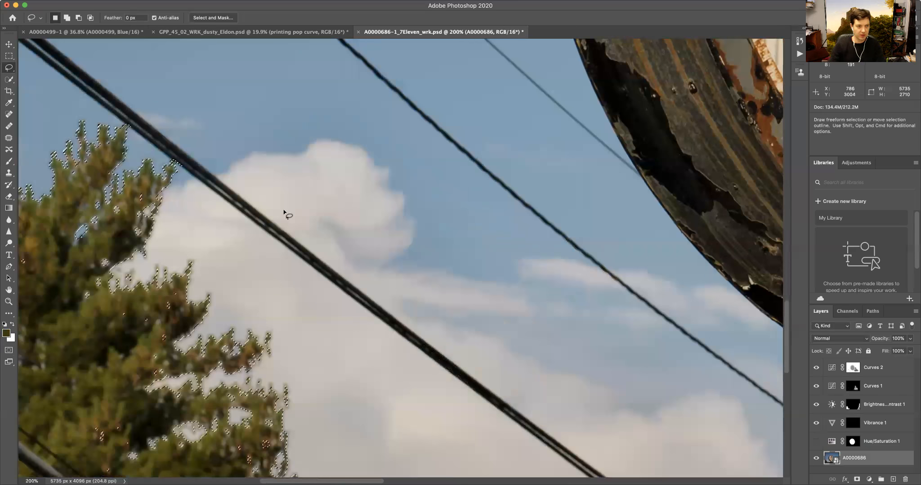
left_click_drag(226, 211, 349, 254)
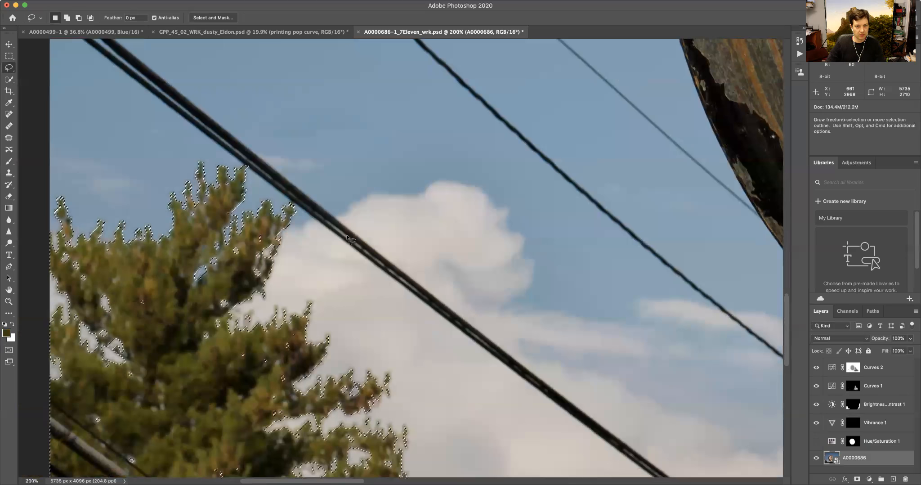
left_click_drag(476, 265, 409, 144)
scroll(408, 143, "down", 10)
mouse_move(587, 235)
left_mouse_down()
mouse_move(454, 257)
mouse_move(455, 341)
mouse_move(449, 334)
left_mouse_up()
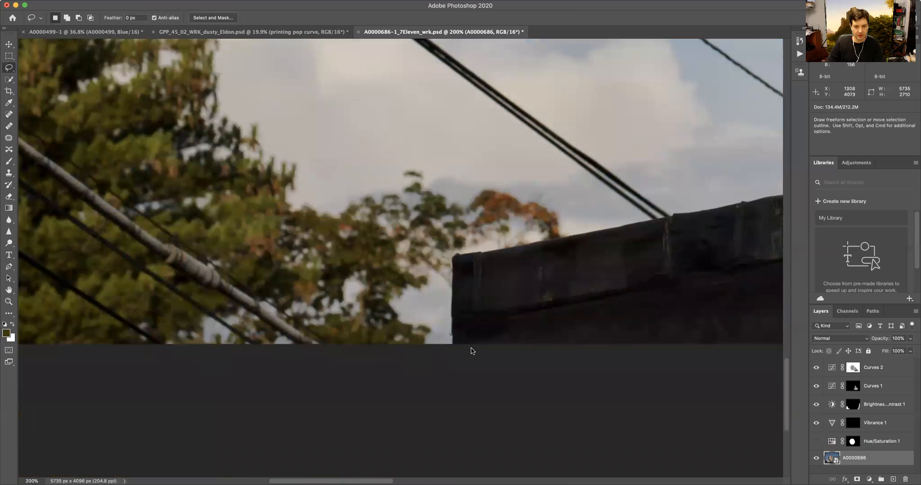
left_click(520, 164)
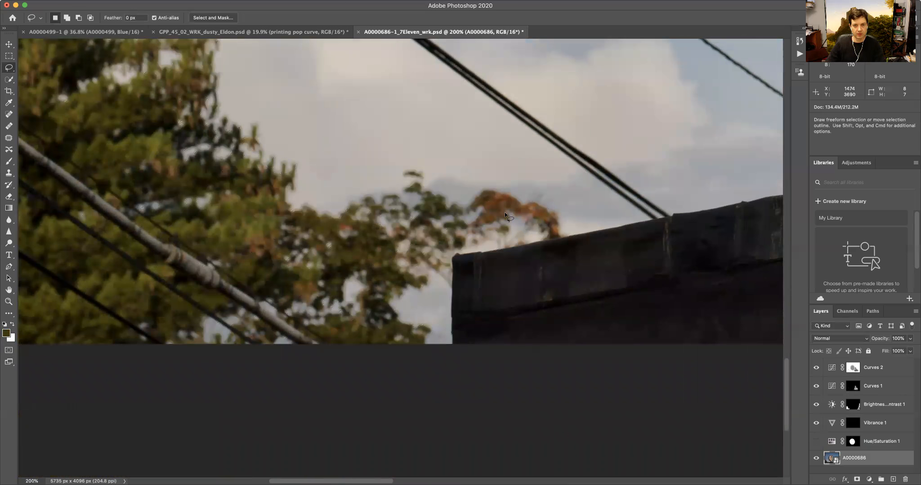
- Lasso the building's roof edge out of the foliage selection
mouse_move(452, 335)
left_mouse_down()
mouse_move(452, 254)
mouse_move(512, 243)
left_mouse_up()
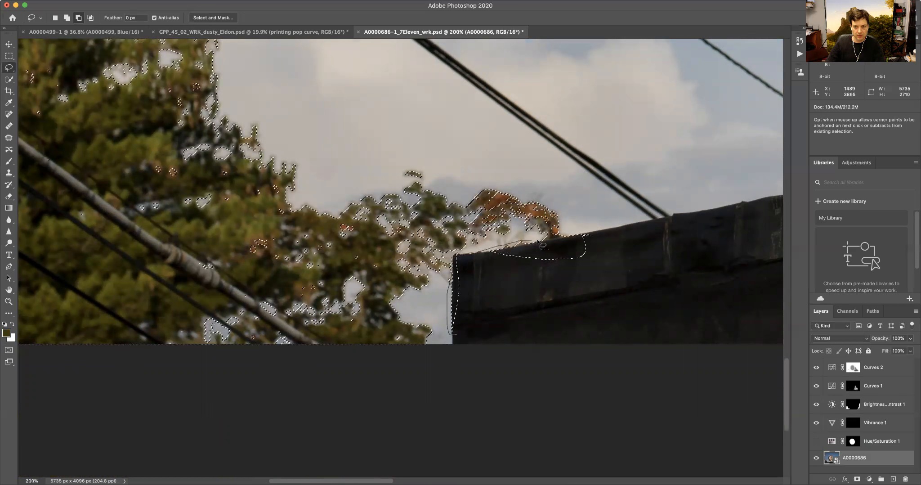
mouse_move(605, 255)
left_mouse_down()
mouse_move(568, 295)
mouse_move(493, 299)
mouse_move(466, 337)
left_mouse_up()
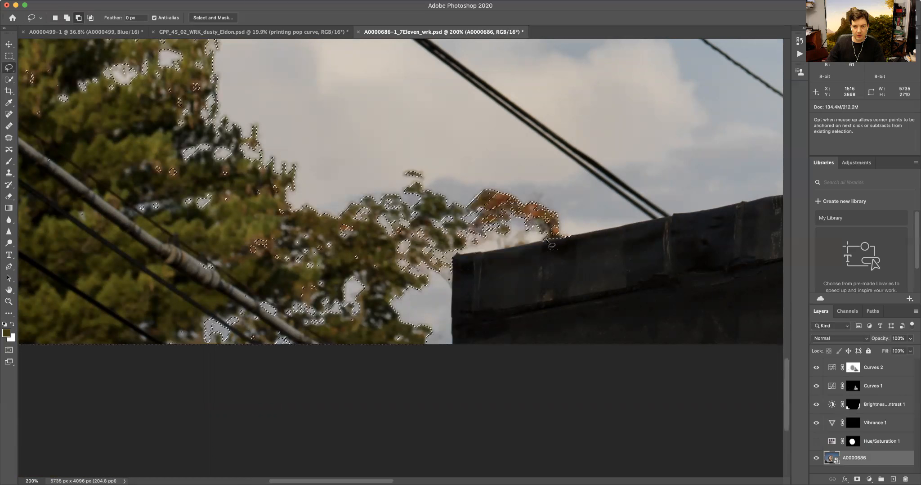
left_click_drag(535, 241, 547, 242)
- Pan along the trees to inspect the foliage selection edges against the sky, then fit the image to the window
left_click_drag(666, 247, 166, 317)
left_click_drag(737, 277, 59, 249)
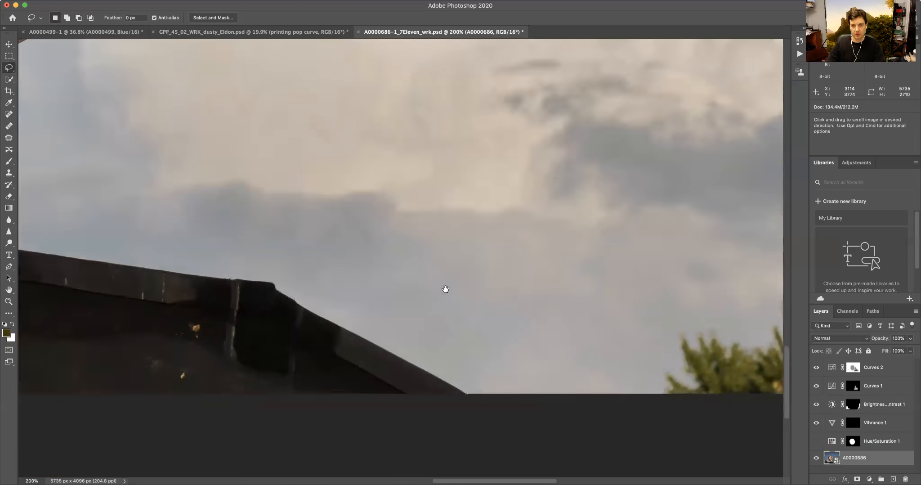
left_click_drag(666, 313, 442, 296)
left_click_drag(645, 264, 405, 325)
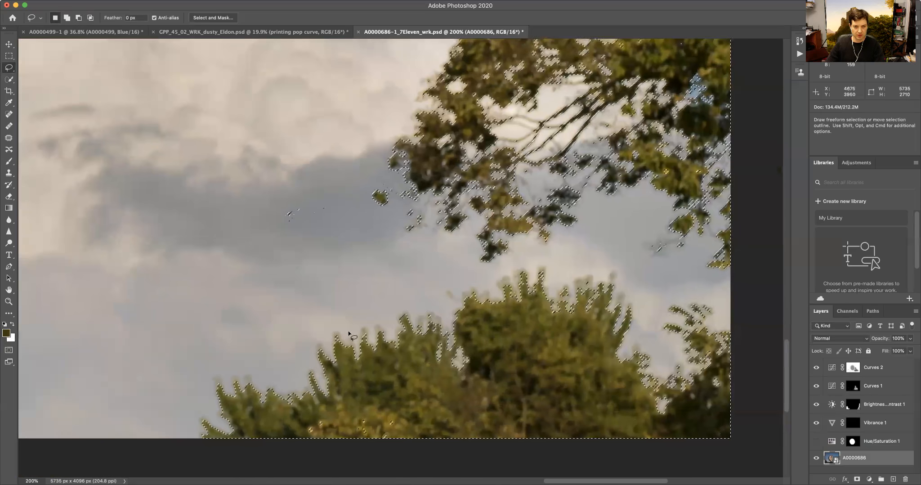
left_click_drag(347, 213, 270, 234)
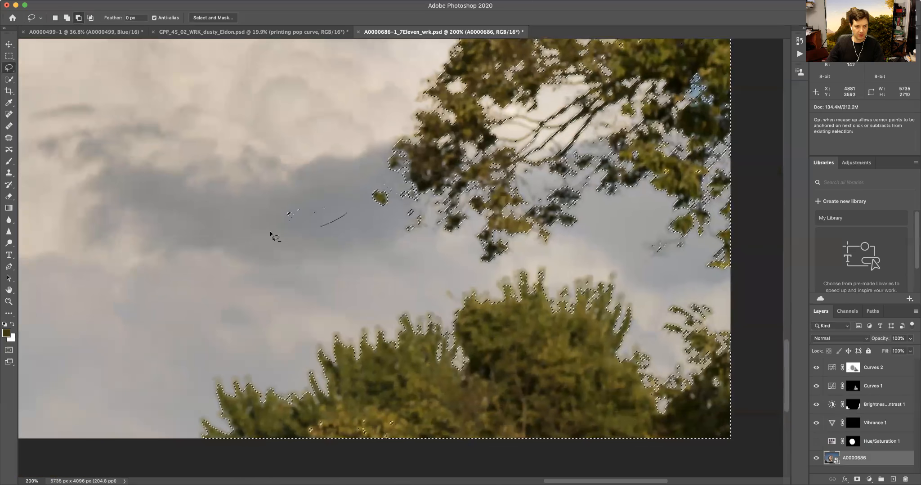
left_click_drag(348, 201, 349, 211)
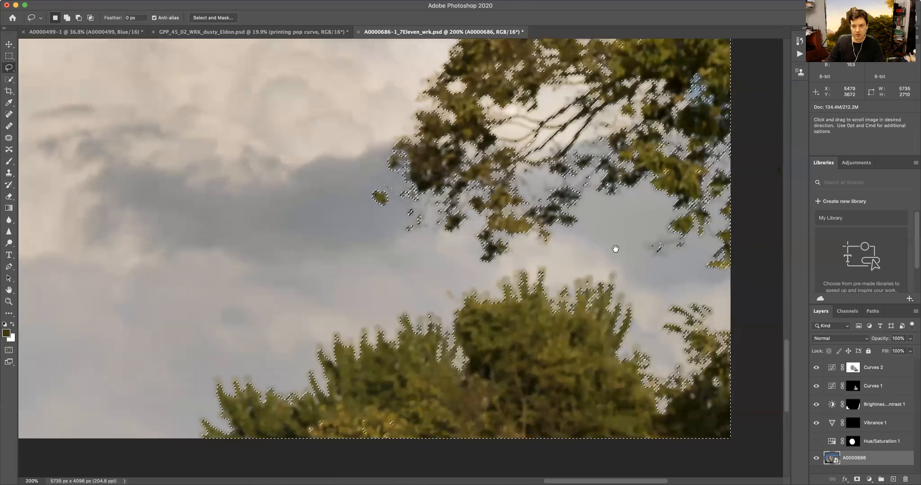
left_click_drag(624, 257, 518, 261)
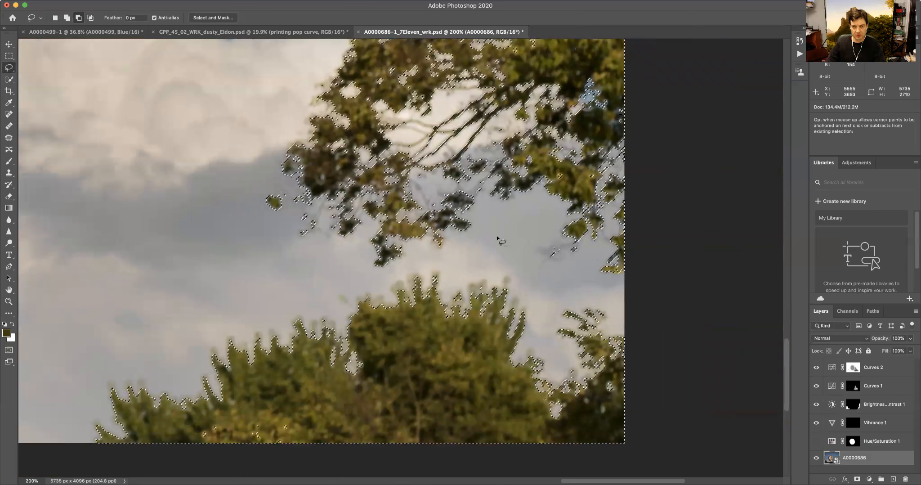
left_click_drag(577, 282, 551, 279)
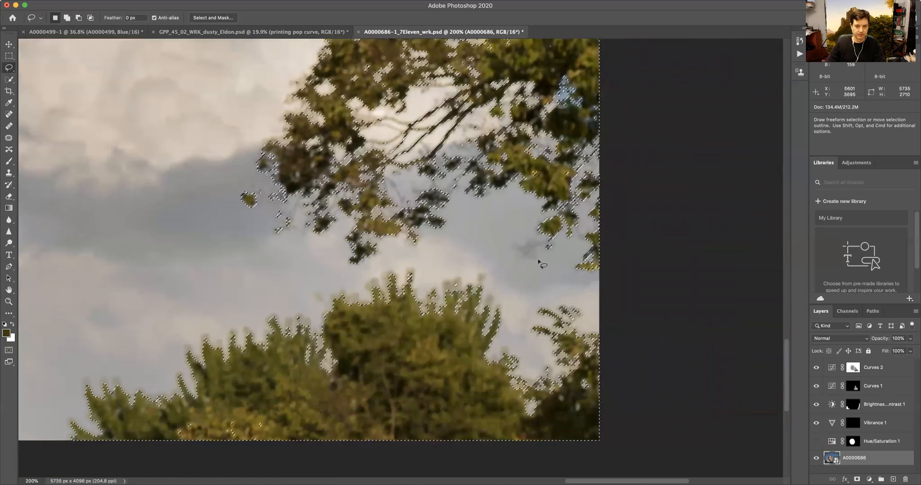
left_click_drag(489, 79, 439, 210)
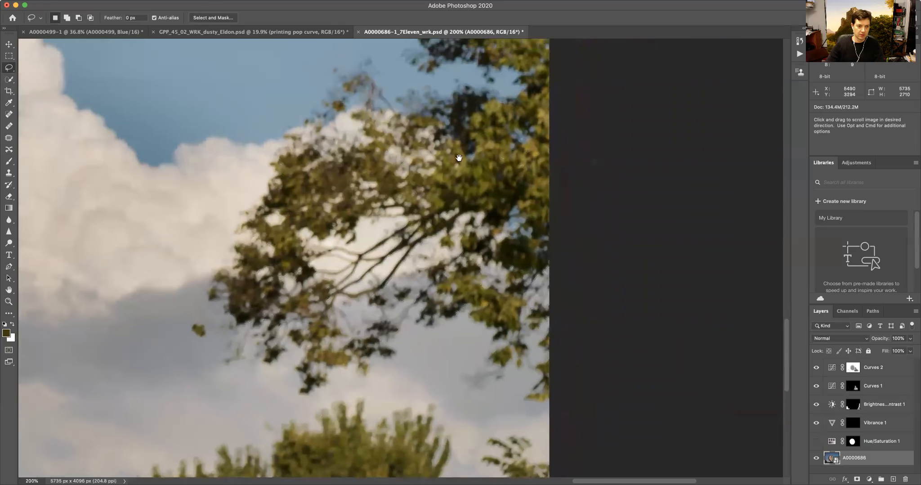
left_click_drag(465, 121, 430, 295)
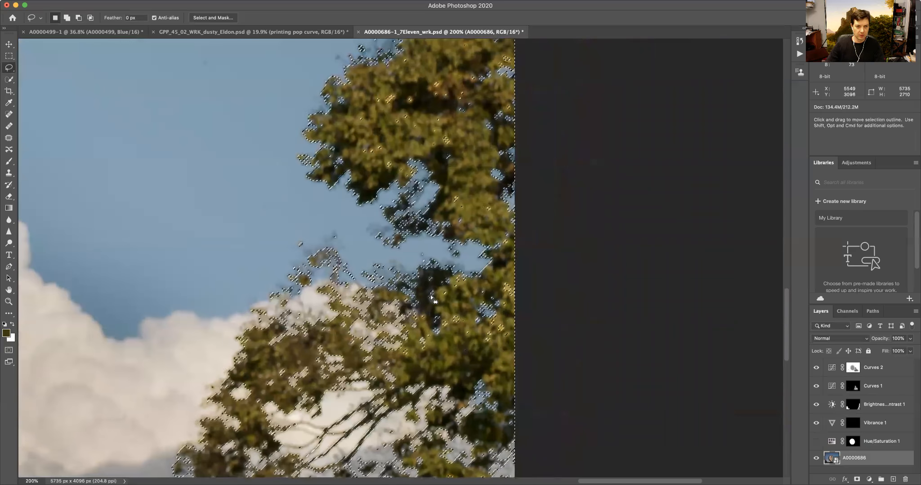
left_click_drag(386, 189, 415, 325)
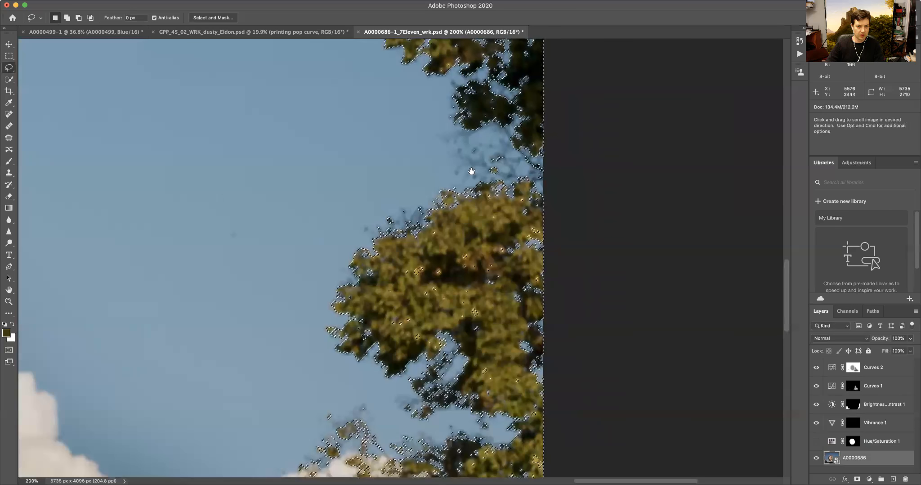
left_click_drag(471, 171, 465, 328)
left_click_drag(464, 205, 428, 385)
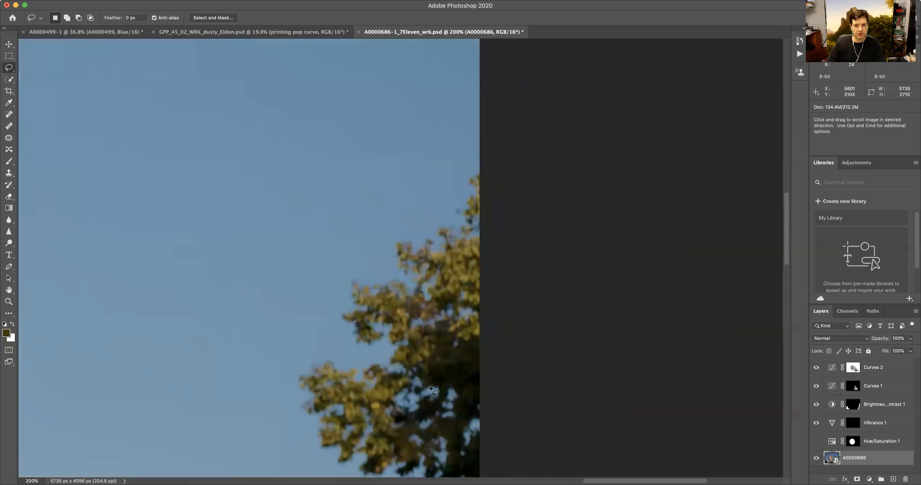
key("super+0")
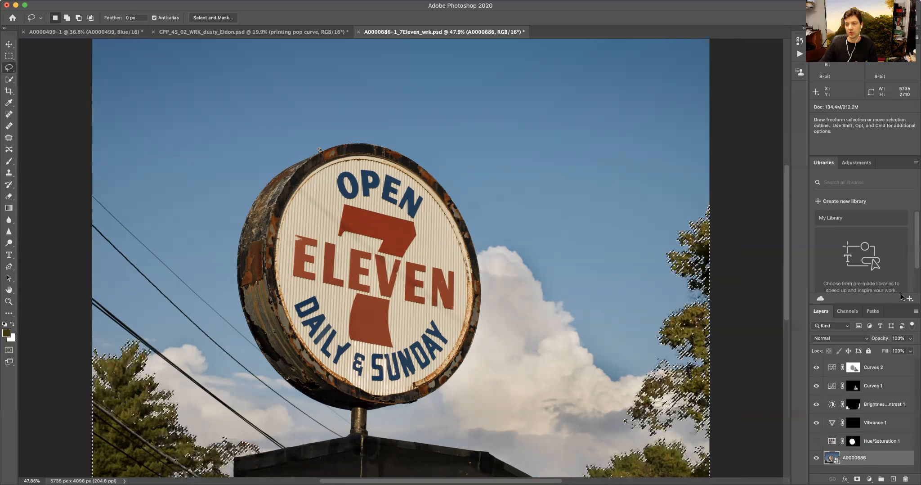
- Add an Exposure adjustment layer masked by the foliage selection and close its properties
left_click(869, 479)
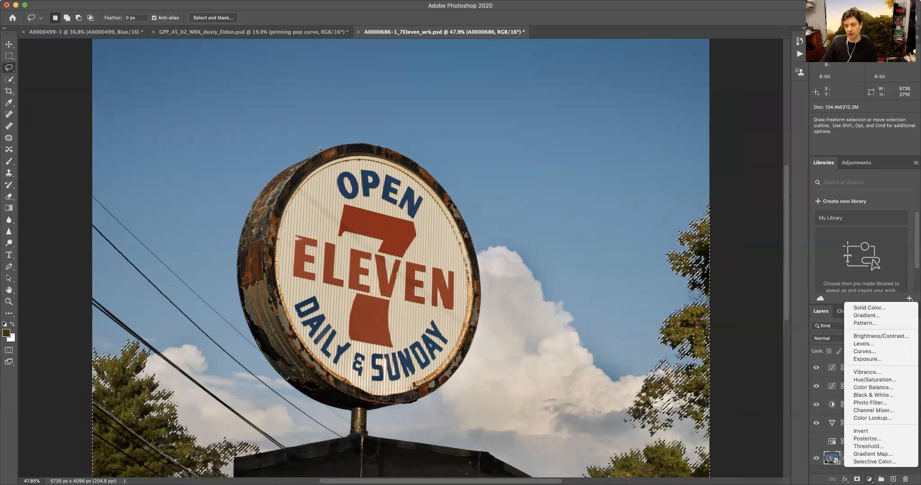
left_click(867, 358)
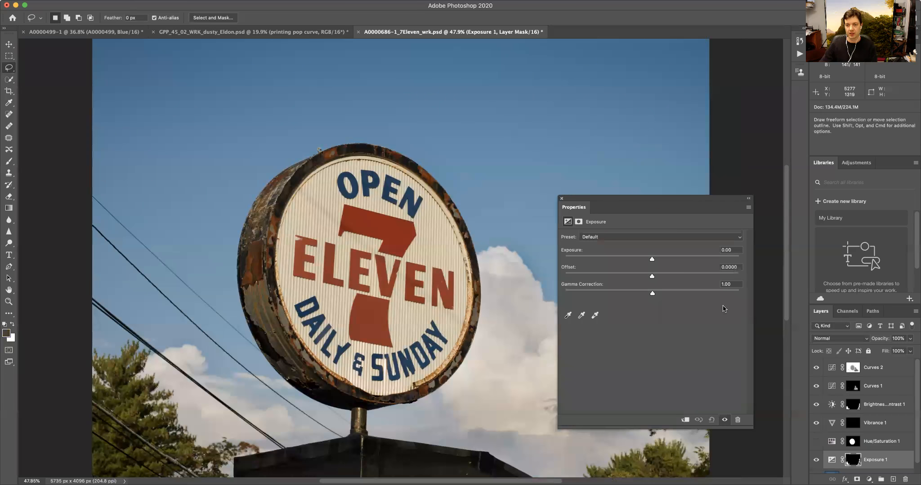
left_click(561, 199)
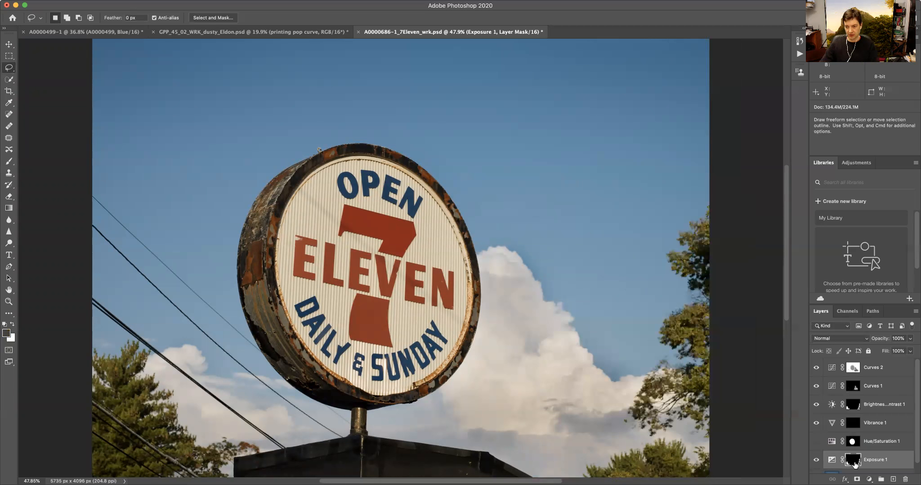
- Preview the Exposure 1 layer mask on its own, then load the mask as a selection
left_click(854, 463, "alt")
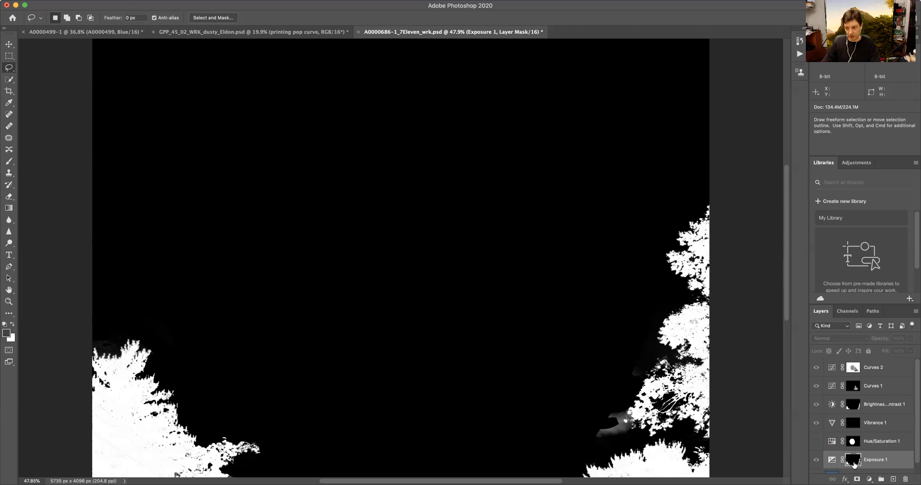
left_click(855, 461, "alt")
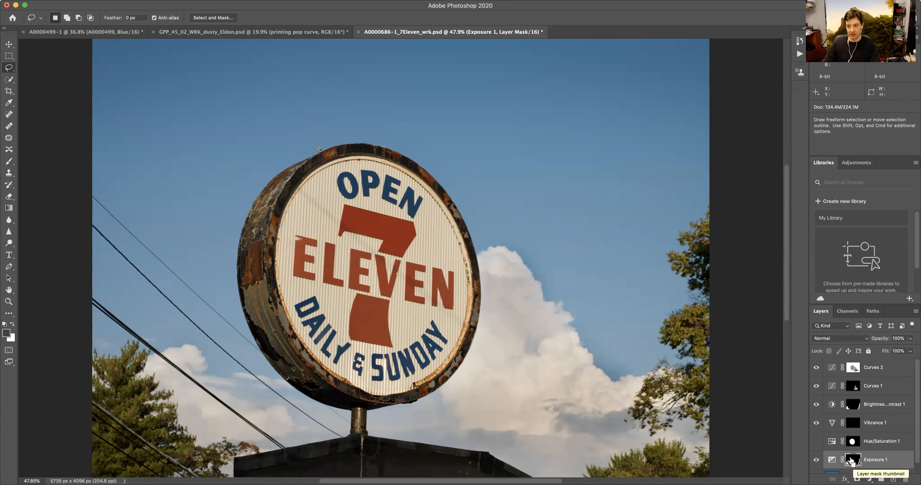
left_click(852, 462, "super")
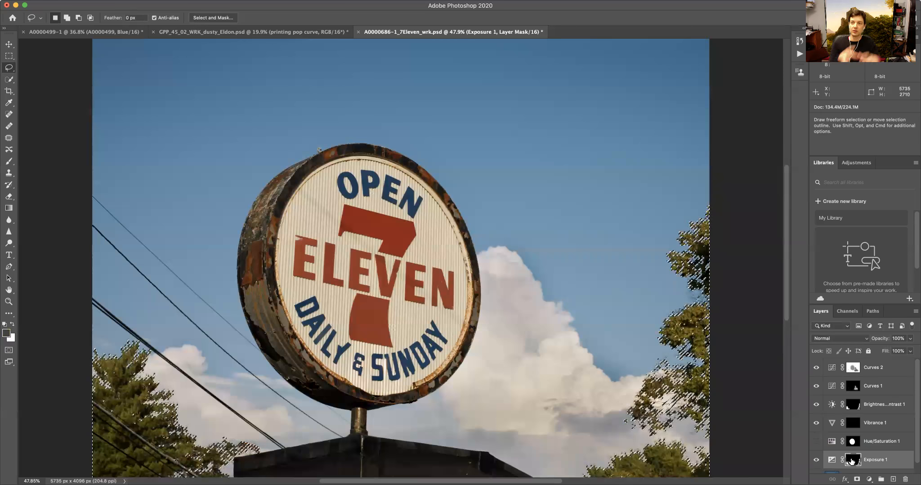
key("super+d")
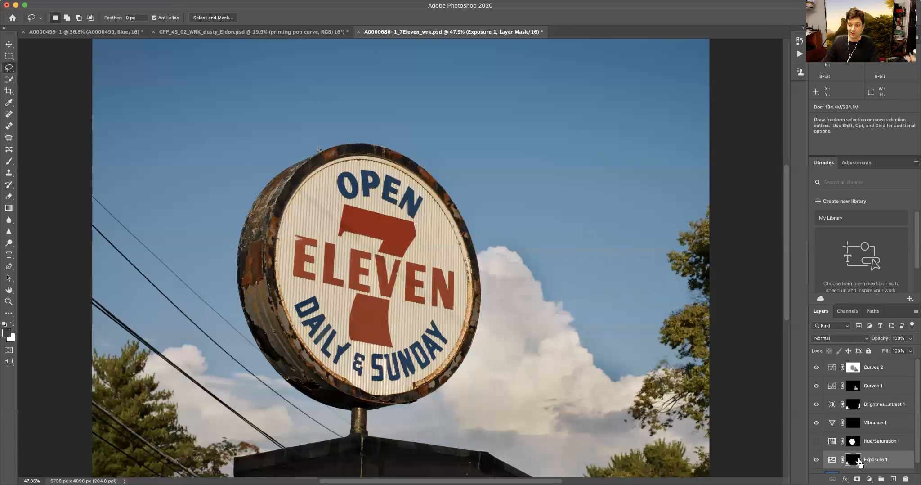
left_click(857, 463, "super")
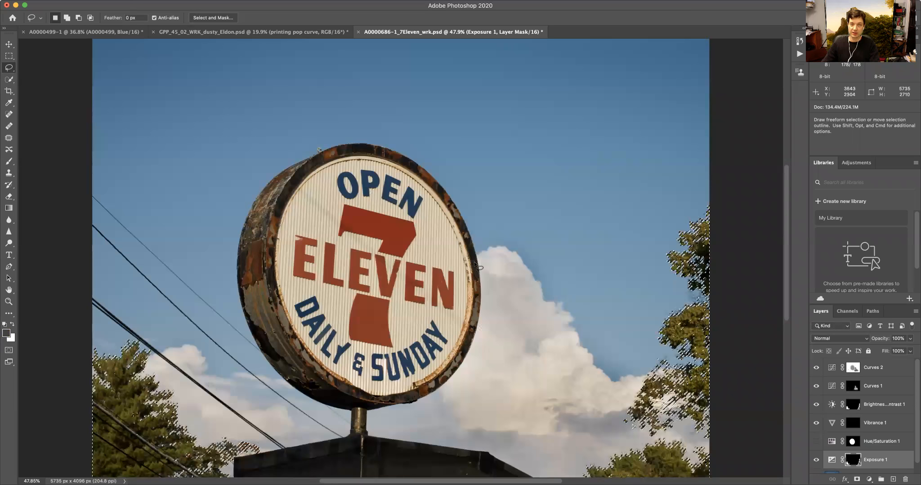
- Save the selection as a new channel named Tree Selection #1
left_click(184, 0)
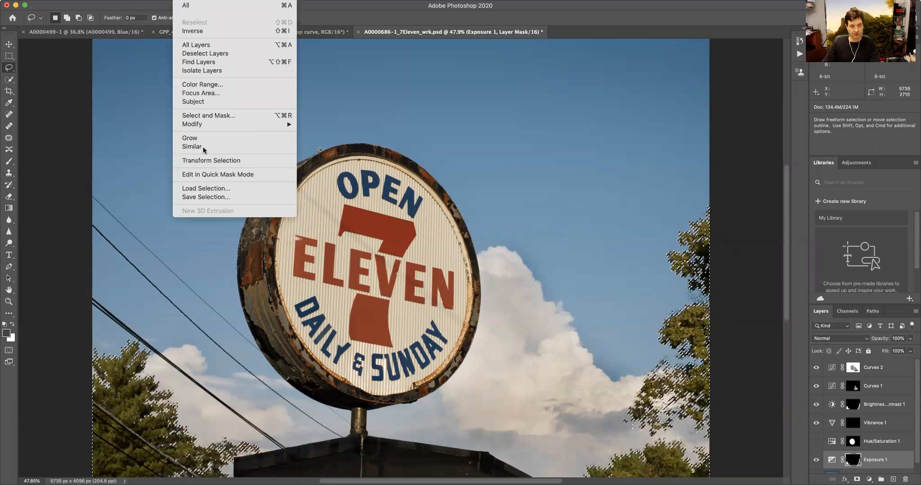
left_click(219, 196)
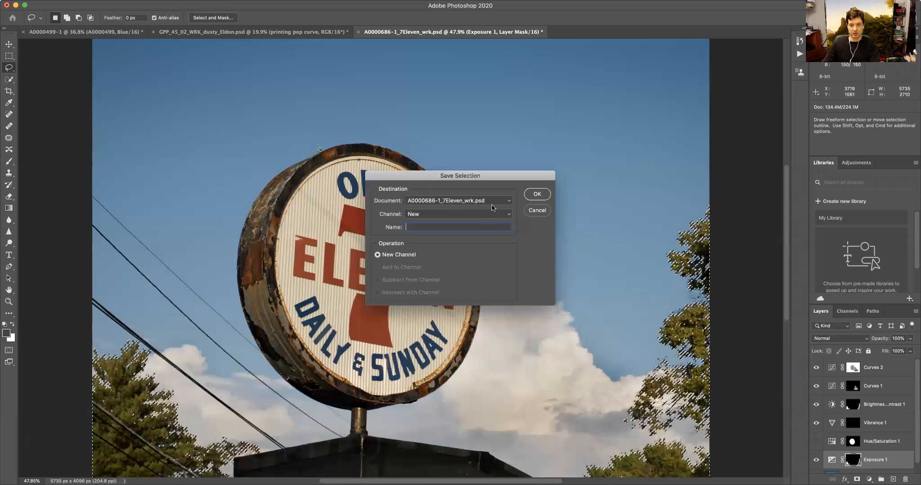
left_click(471, 216)
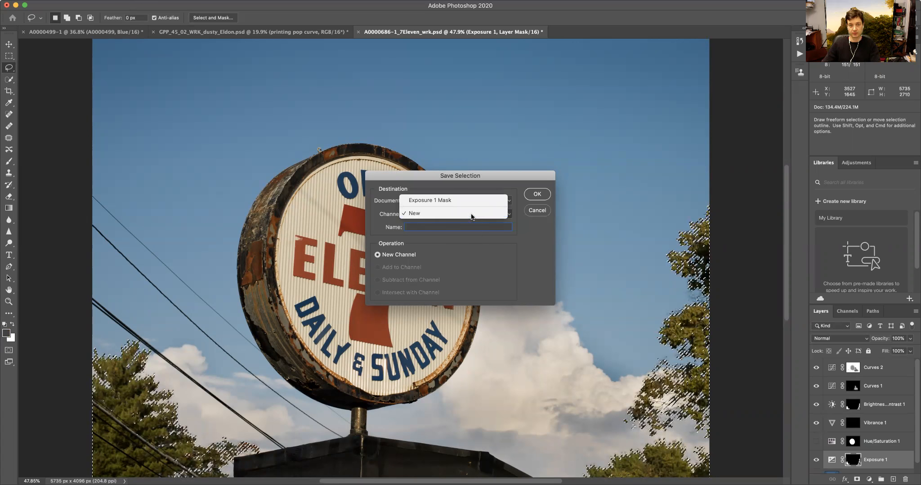
left_click(471, 214)
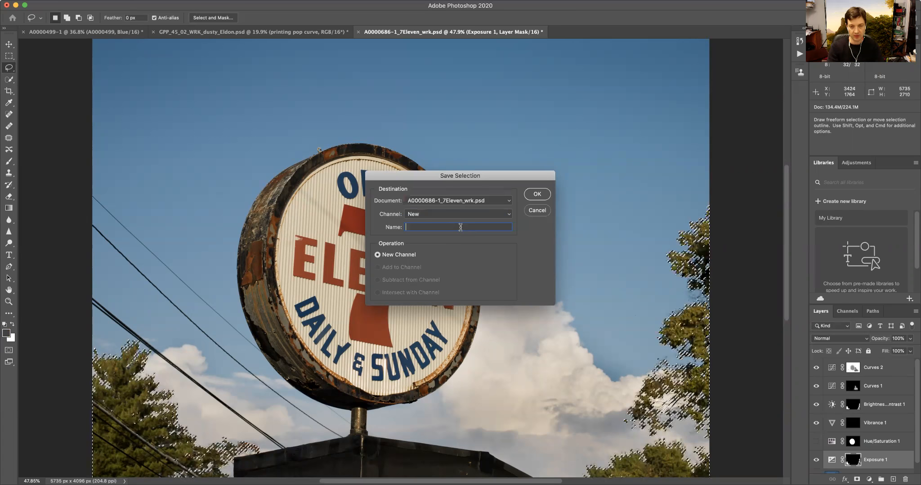
type("Tree ")
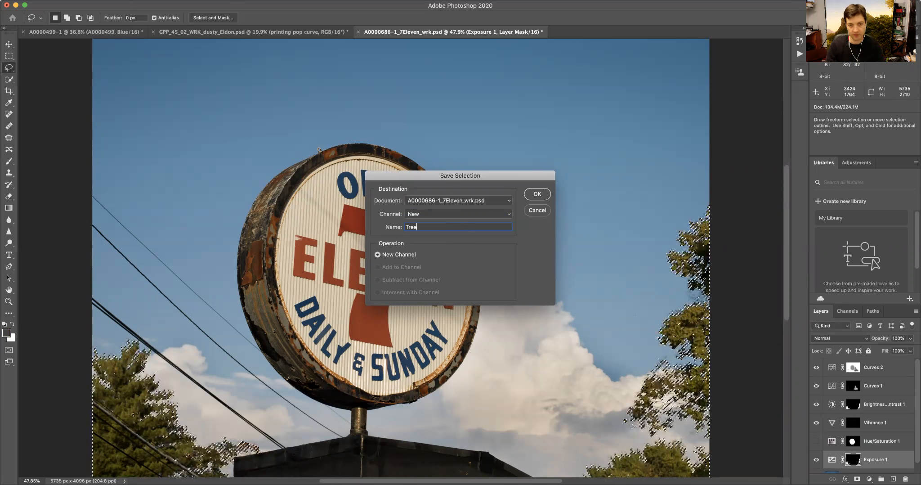
type("Selection #1")
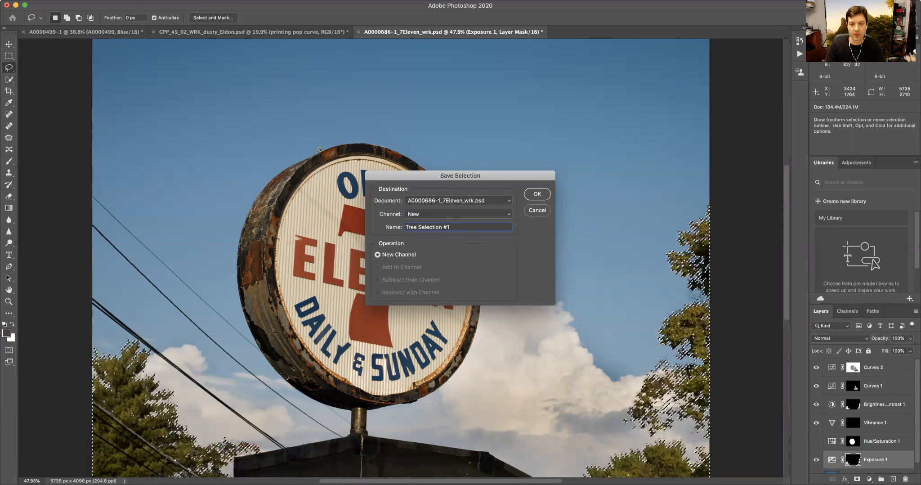
key("Return")
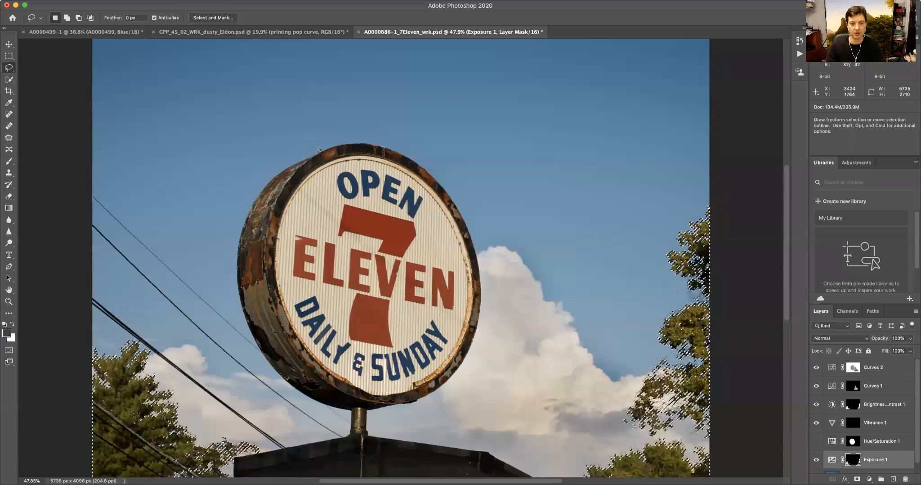
- Deselect and view the Tree Selection #1 channel on its own
key("super+d")
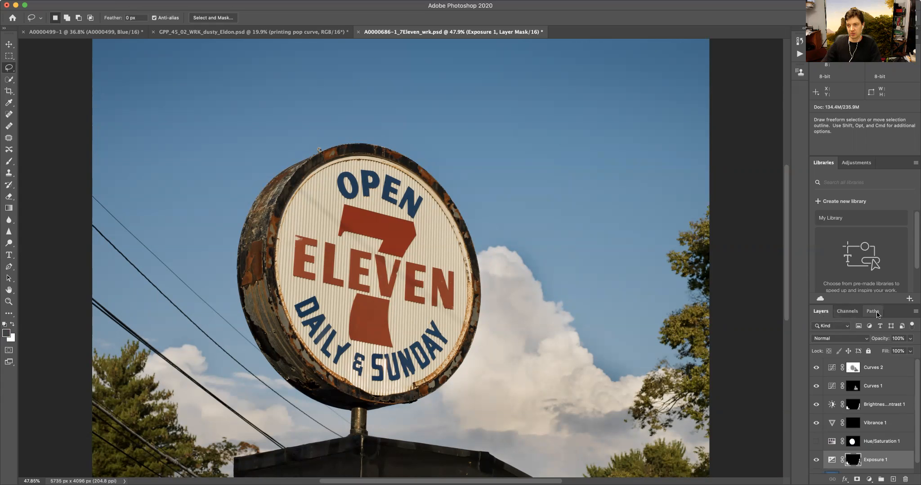
left_click(847, 312)
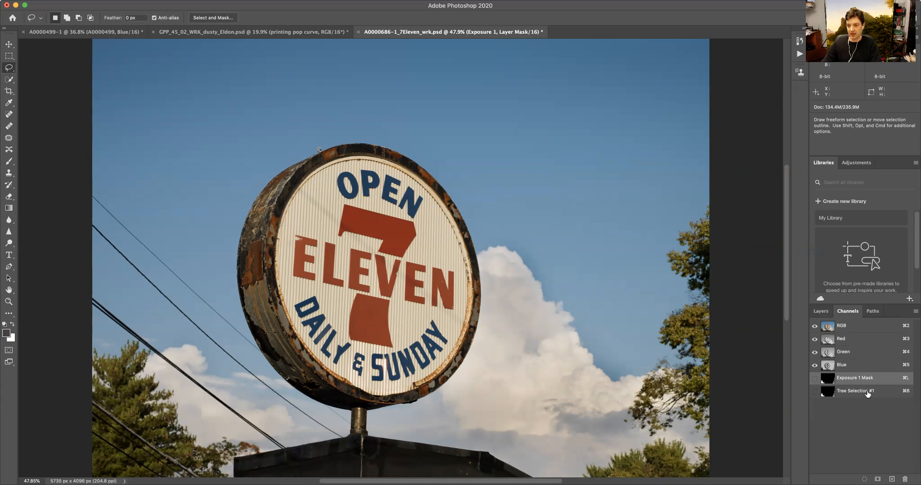
left_click(851, 391)
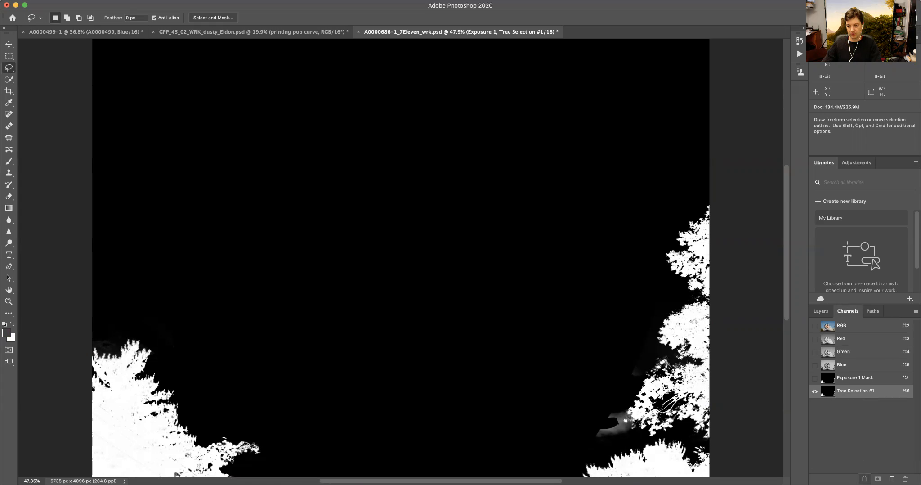
- Show the Tree Selection #1 channel as an overlay on the full-colour image, then hide it again
left_click(865, 478)
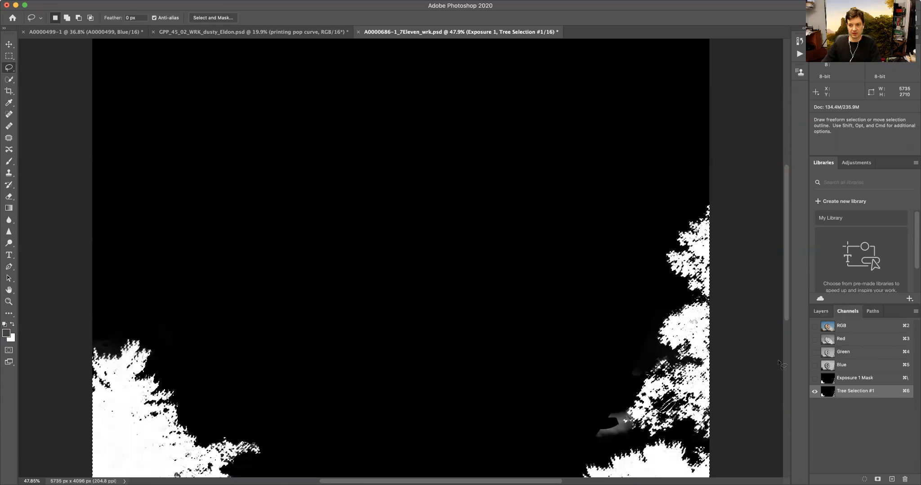
key("x")
left_click(814, 325)
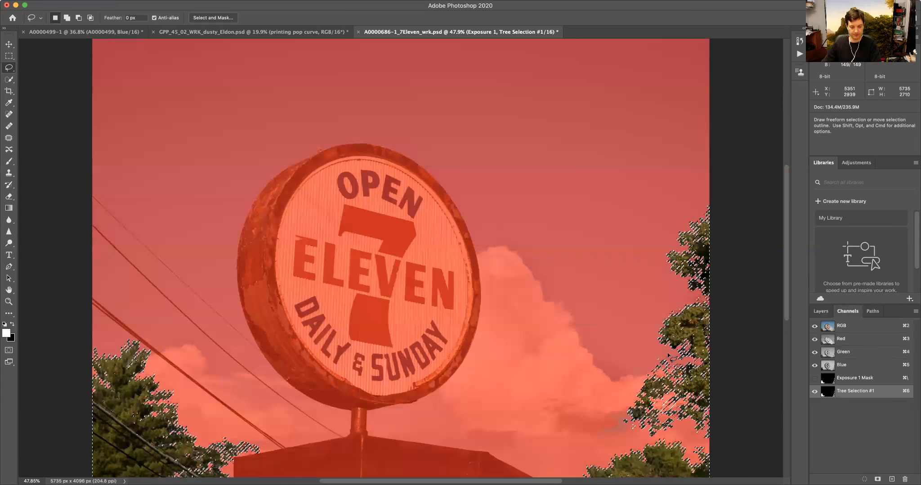
key("q")
key("q")
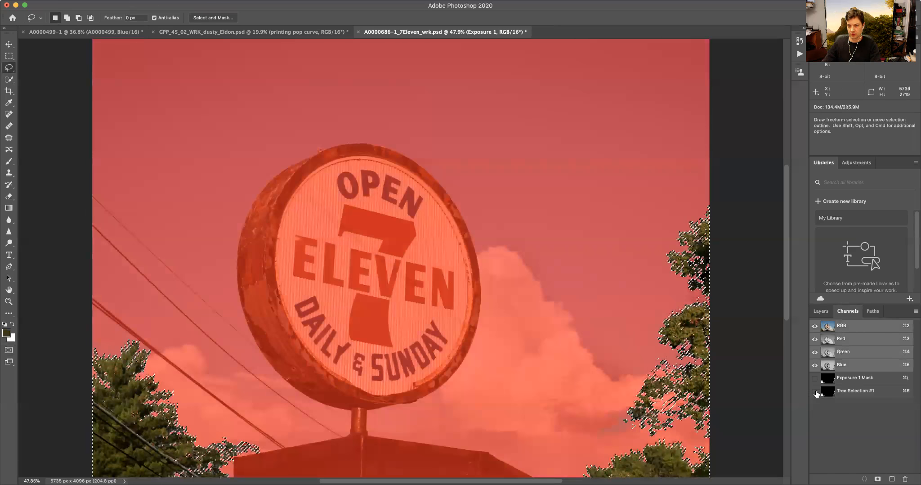
left_click(815, 391)
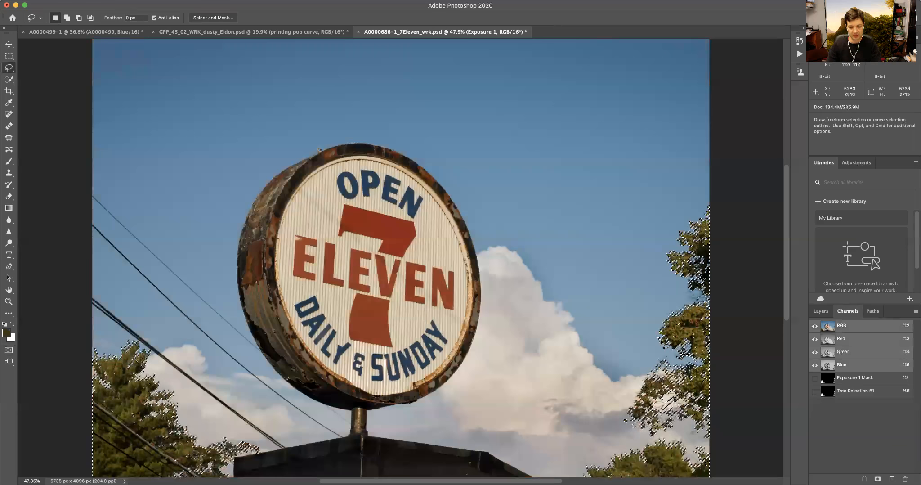
- Delete the Tree Selection #1 channel, and decline deleting the Exposure 1 Mask channel
key("alt")
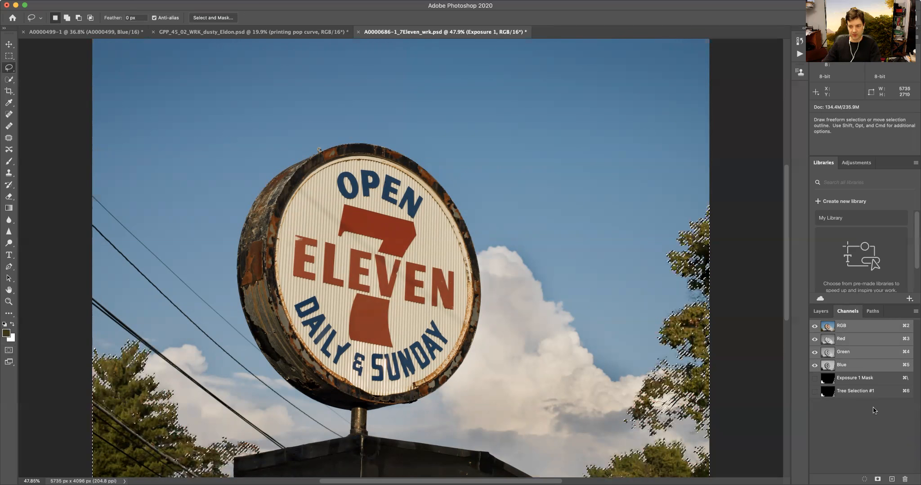
left_click_drag(882, 393, 905, 479)
left_click_drag(866, 379, 905, 479)
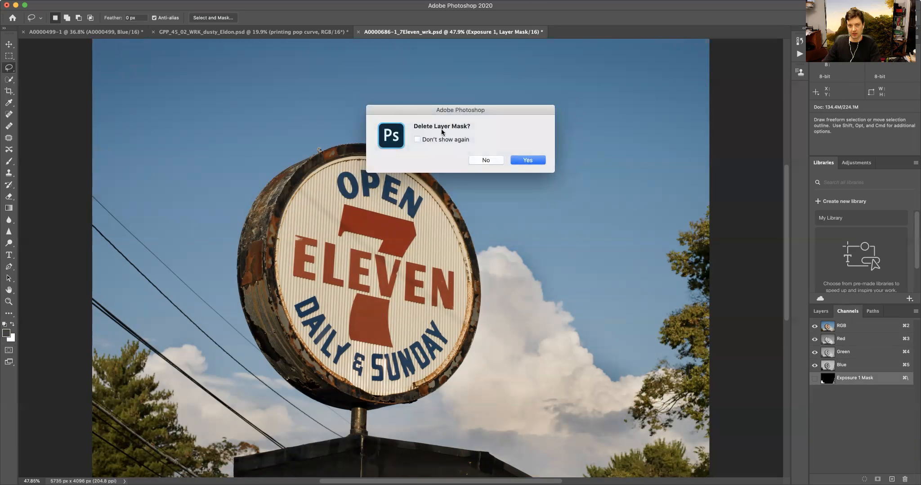
left_click(485, 160)
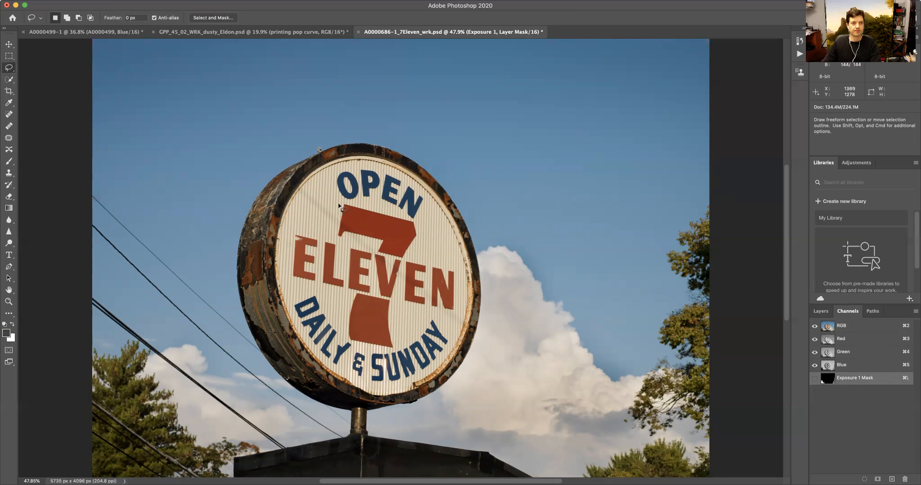
- Load the Exposure 1 layer mask as a selection and preview it briefly in Quick Mask mode
left_click(828, 312)
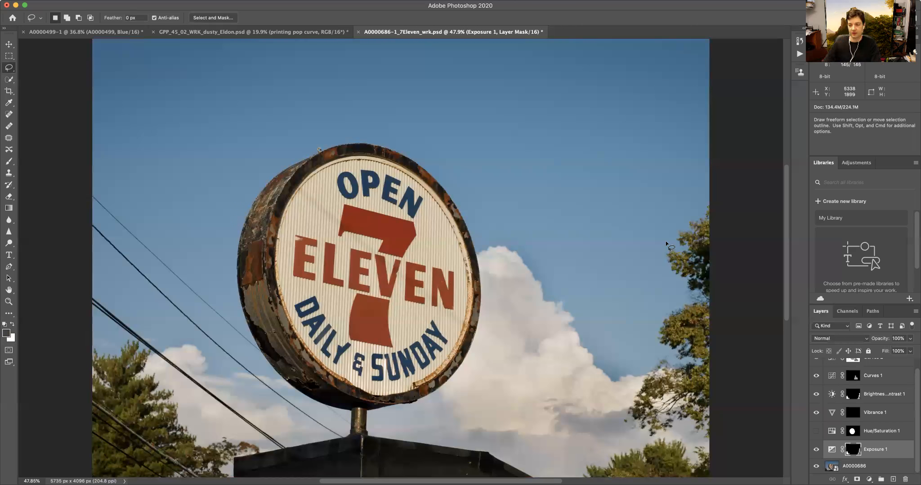
left_click(853, 451, "super")
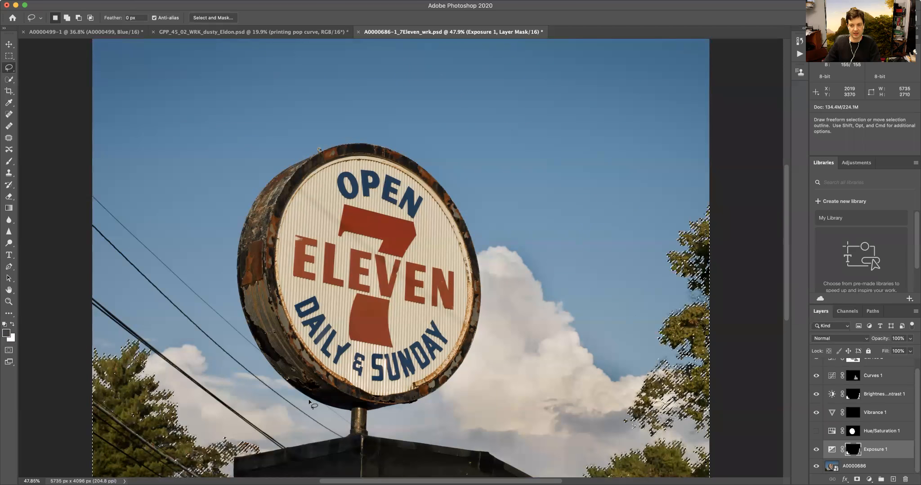
key("q")
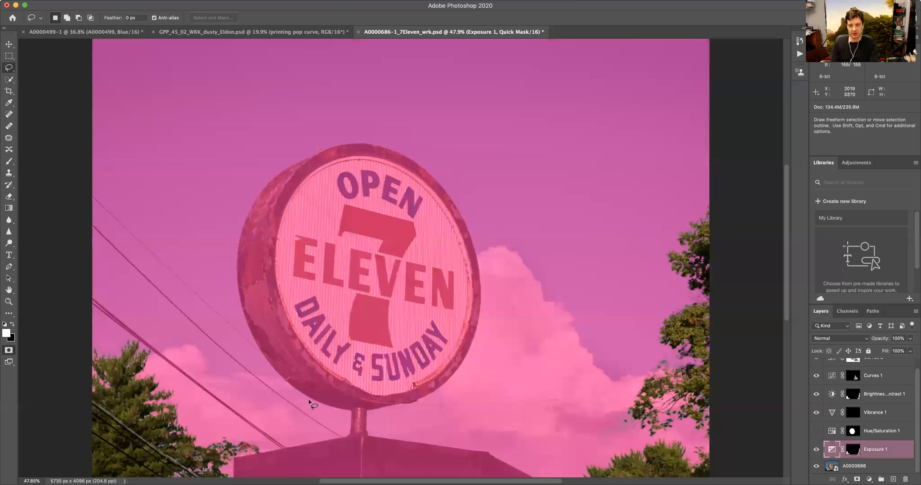
key("q")
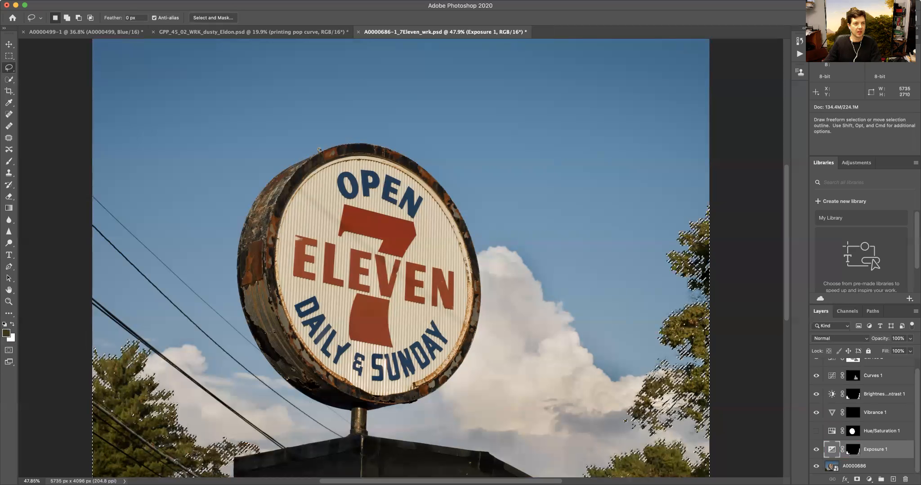
- Open the Select and Mask workspace for the active selection, cancel it twice, and deselect
left_click(185, 1)
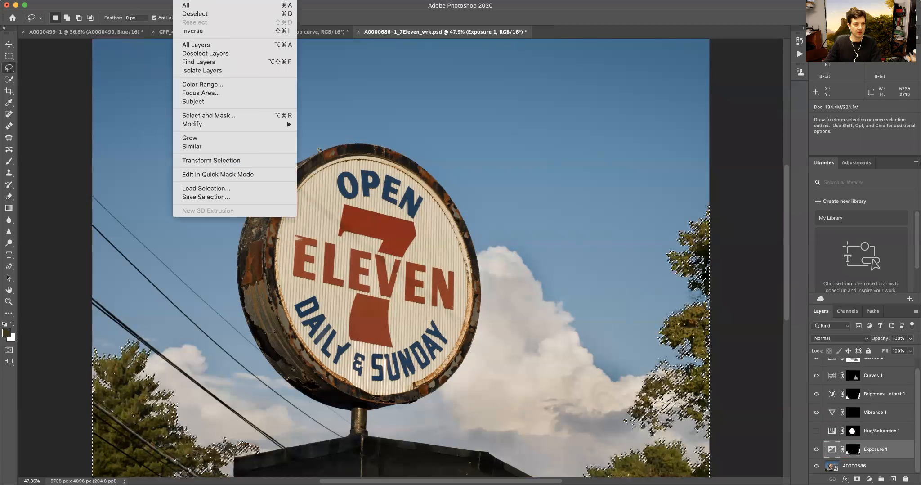
left_click(199, 116)
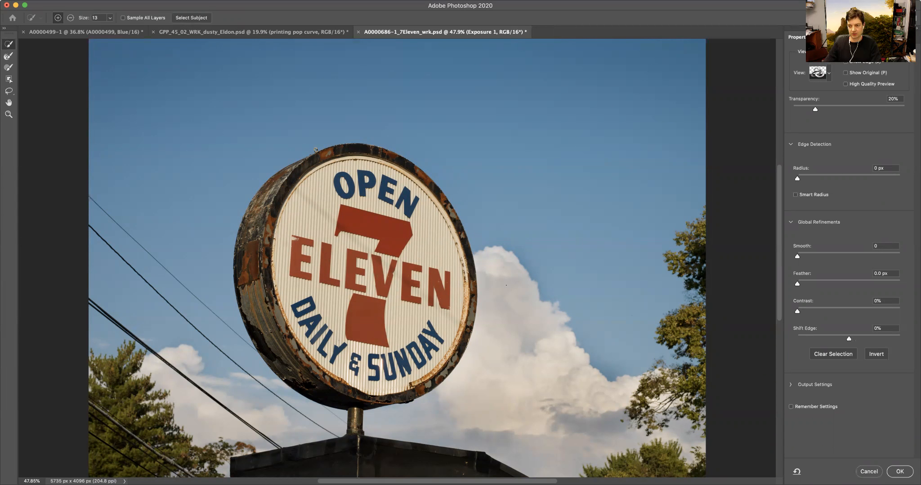
left_click(868, 471)
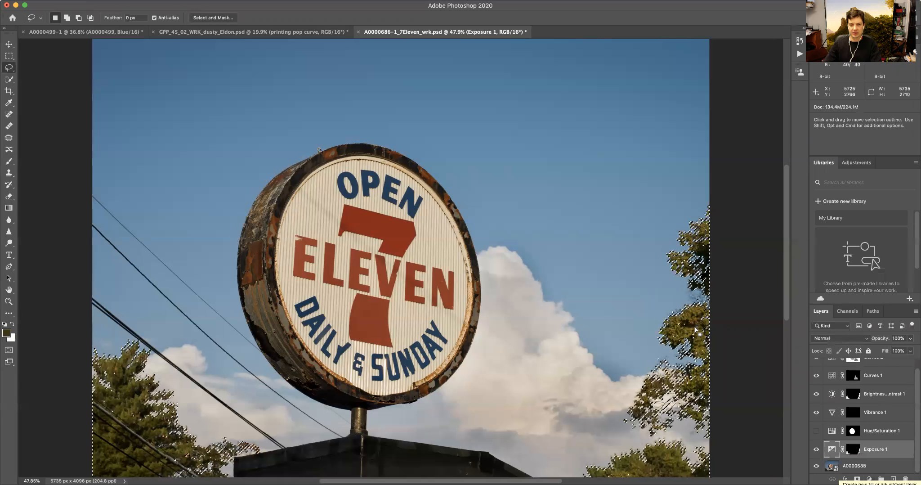
left_click(213, 18)
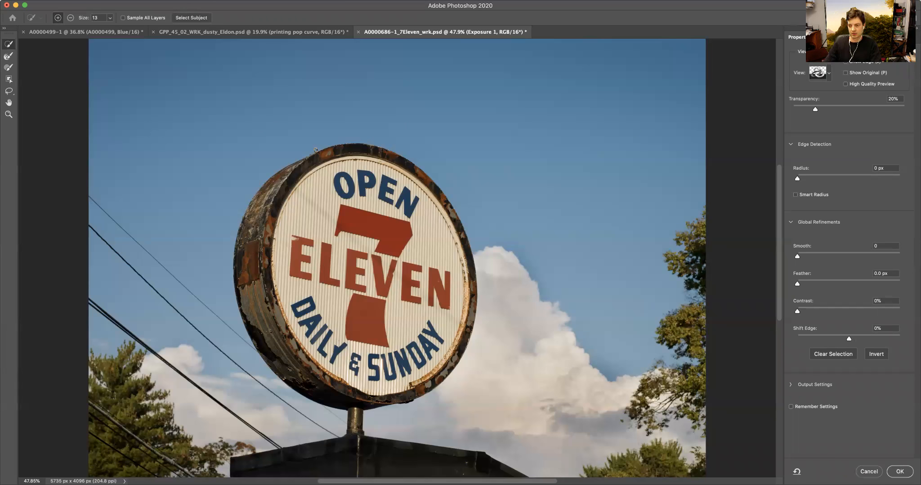
left_click(868, 470)
left_click(581, 383)
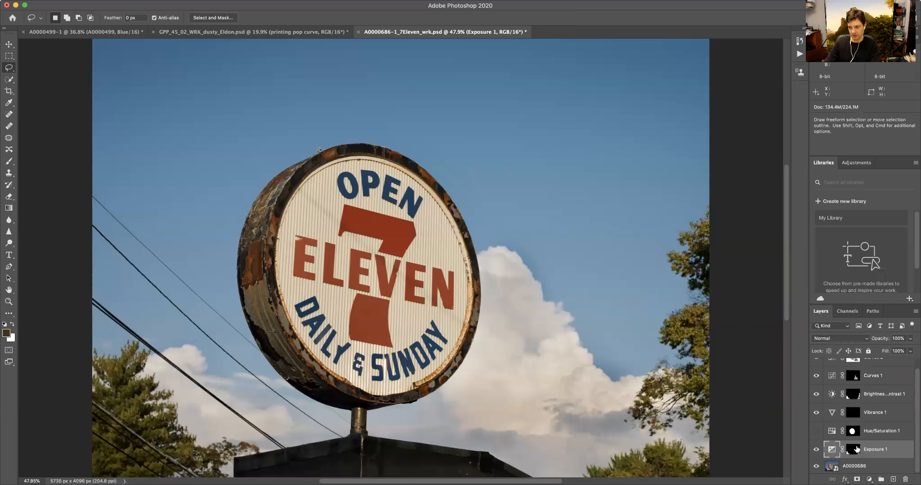
- Select the Exposure 1 layer mask, choose View Properties as its double-click behaviour, and close the Properties panel
left_click(855, 452)
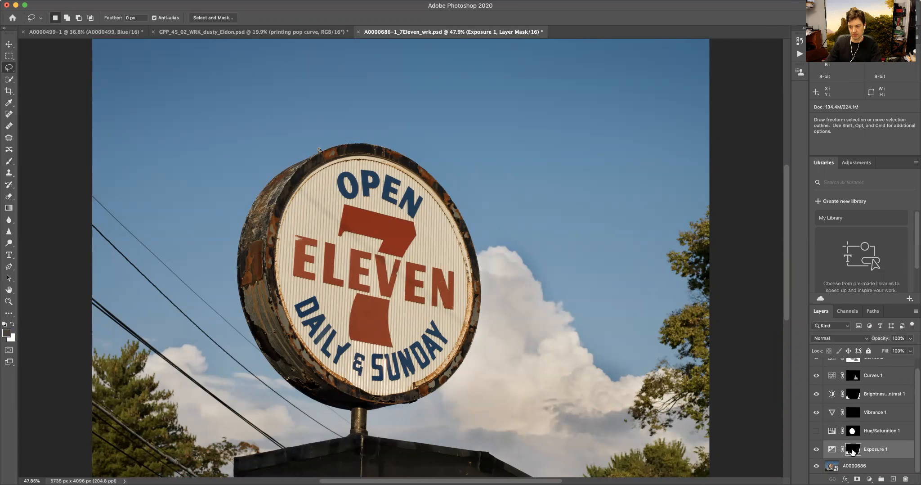
double_click(853, 451)
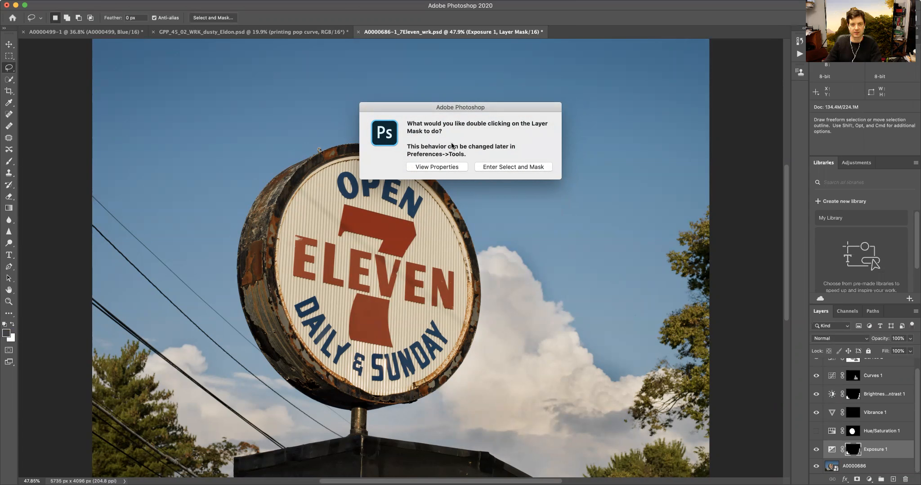
left_click(189, 1)
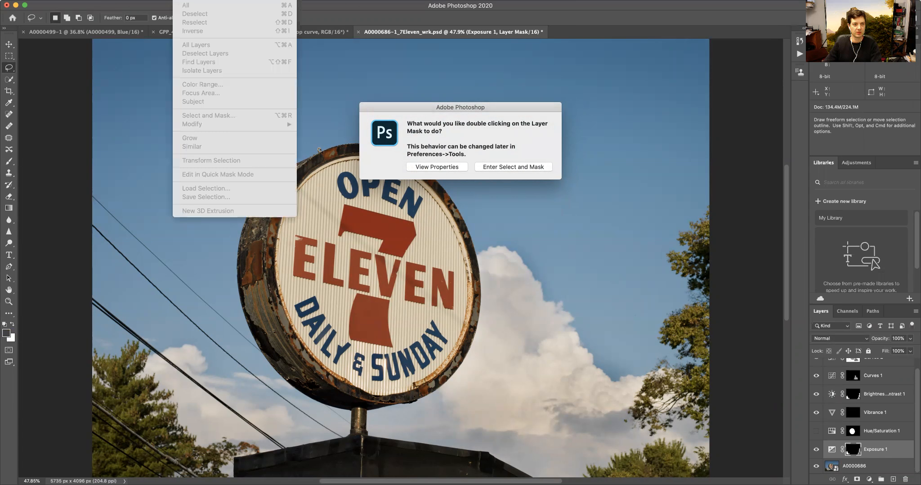
left_click(189, 0)
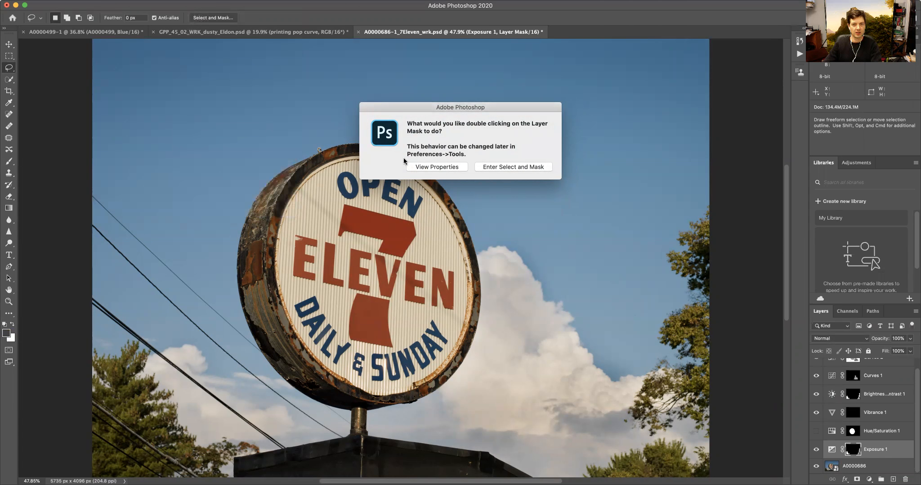
left_click(502, 169)
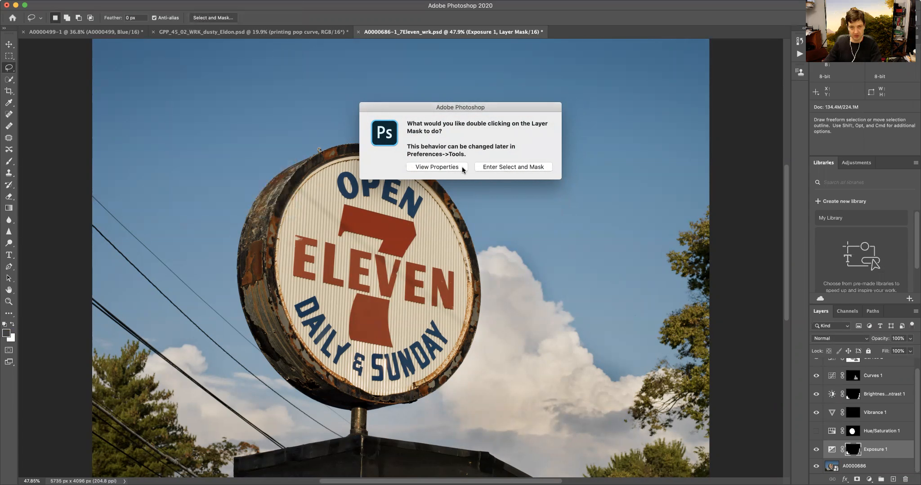
left_click(434, 166)
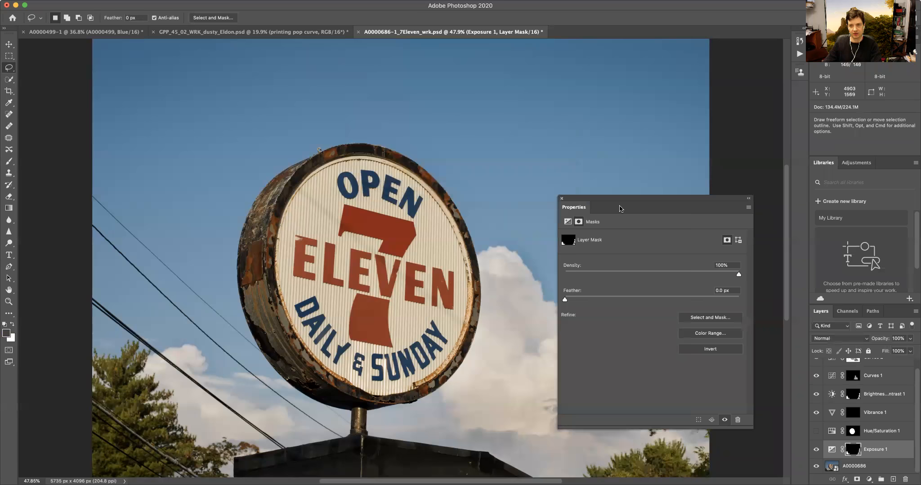
left_click(562, 198)
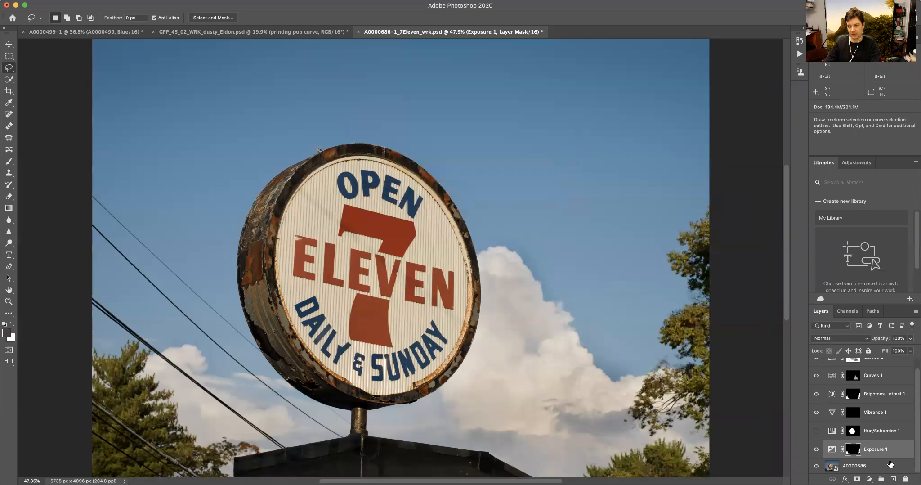
- Open the Exposure 1 adjustment's properties and switch between its exposure and mask sections
double_click(894, 452)
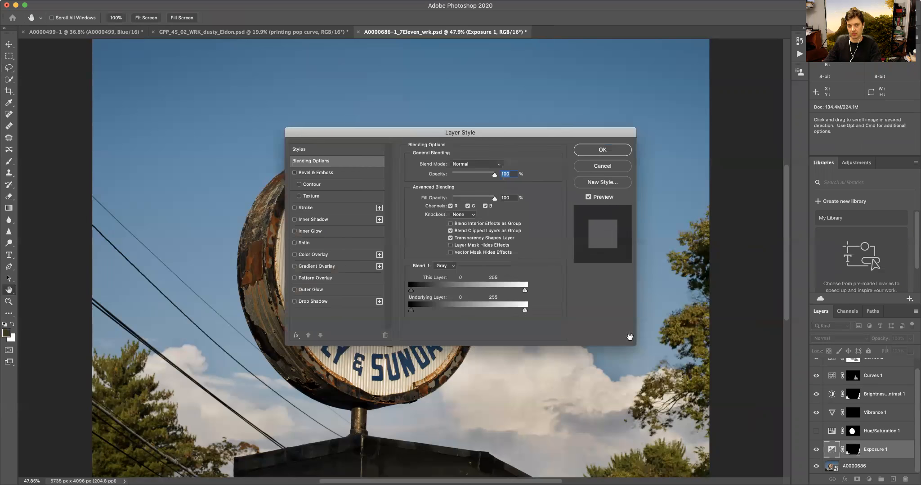
left_click(610, 166)
double_click(832, 449)
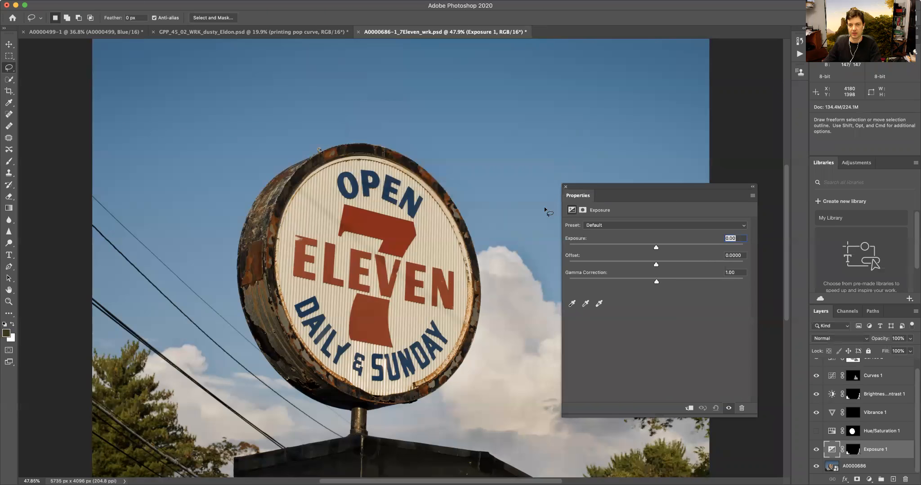
left_click_drag(628, 191, 613, 189)
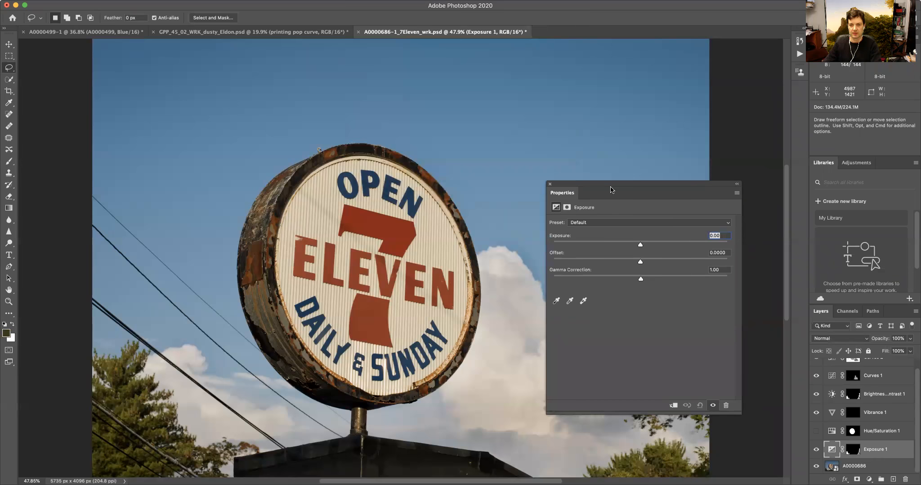
left_click(566, 207)
left_click(556, 207)
mouse_move(640, 246)
left_mouse_down()
mouse_move(615, 246)
mouse_move(658, 247)
mouse_move(640, 248)
left_mouse_up()
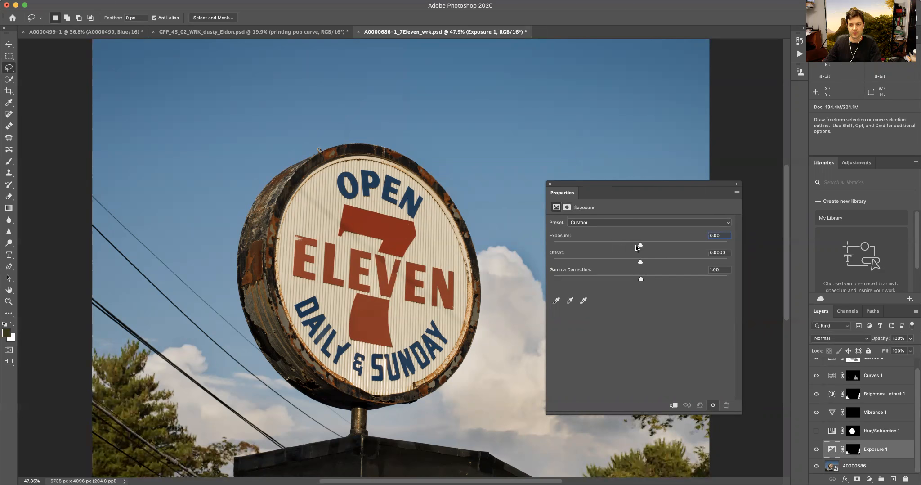
left_click(566, 209)
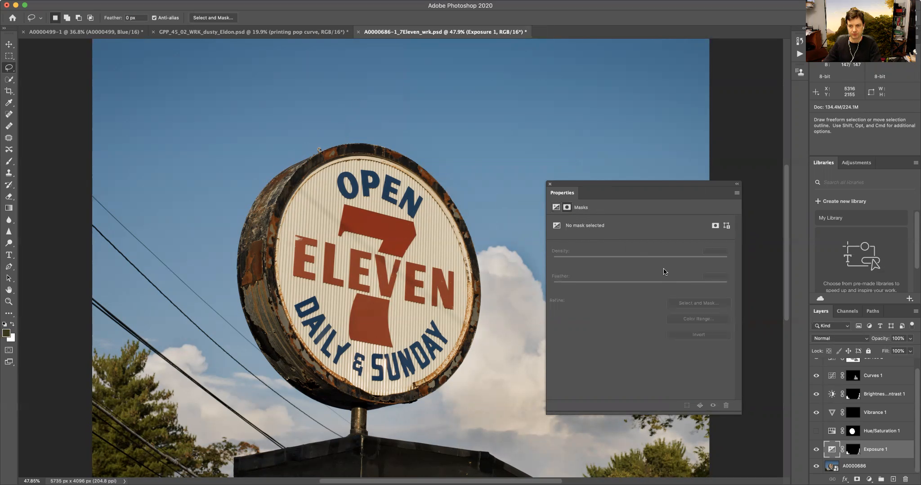
left_click_drag(627, 184, 574, 151)
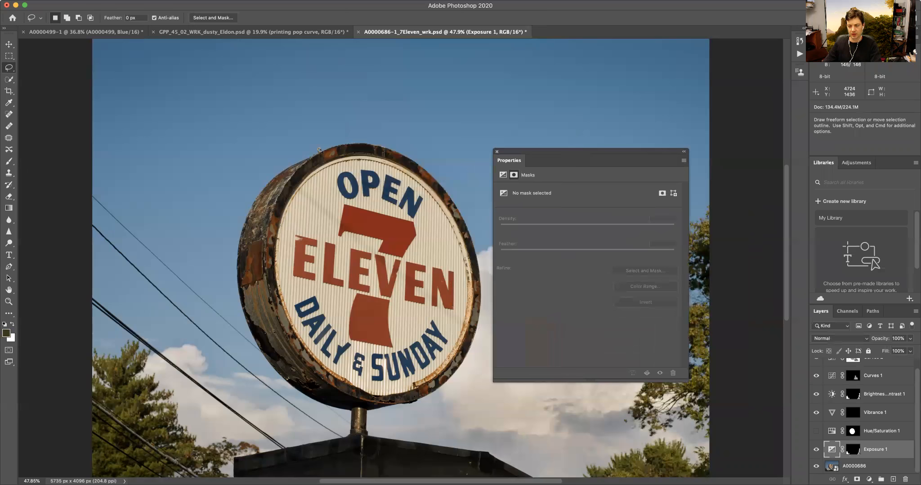
- Open Select and Mask for the Exposure 1 layer mask and set the view mode to Overlay
left_click(851, 453)
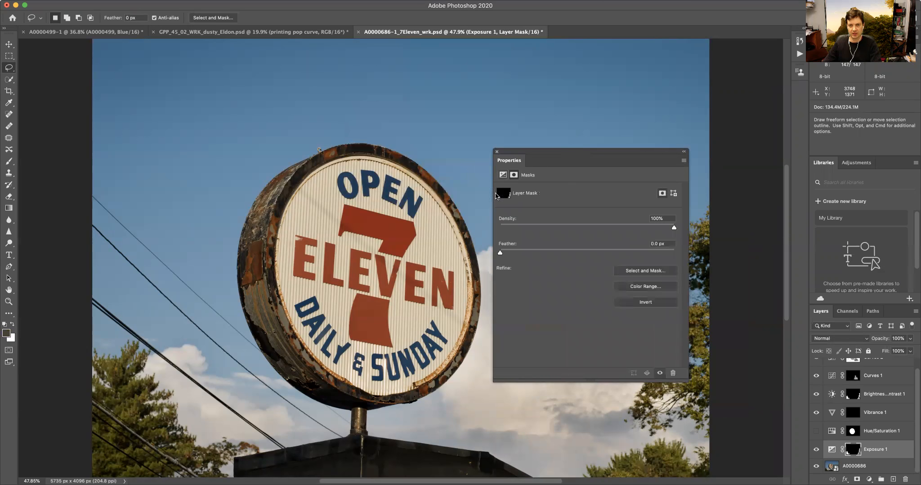
left_click(638, 273)
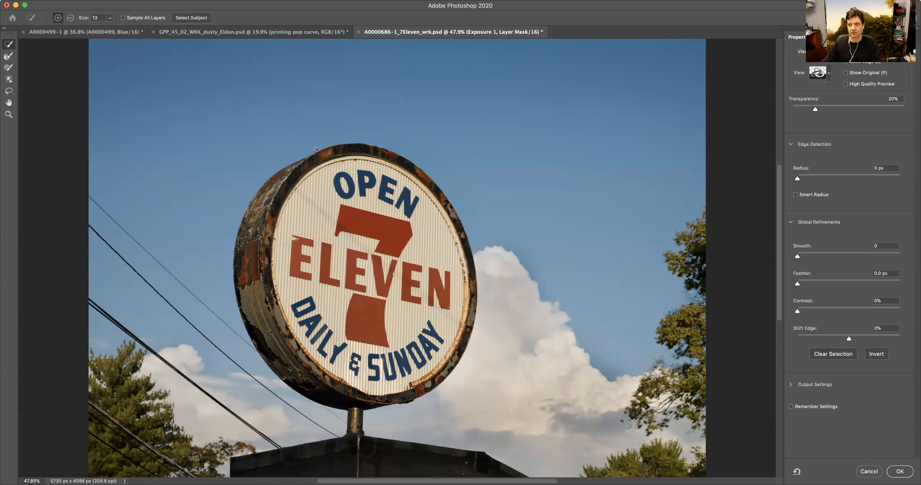
left_click(827, 76)
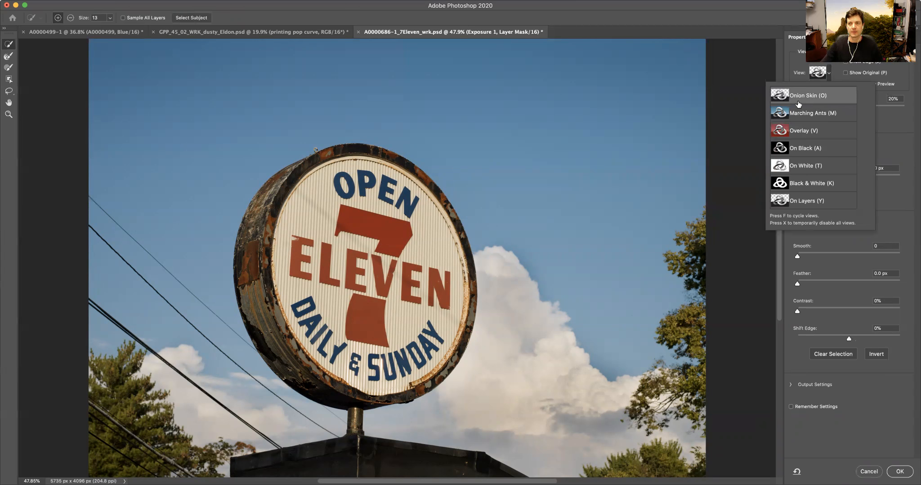
left_click(799, 132)
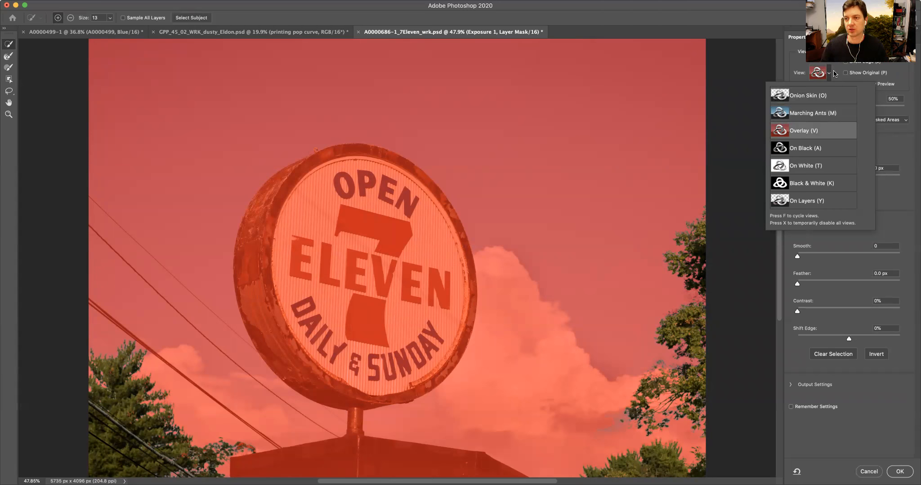
key("Escape")
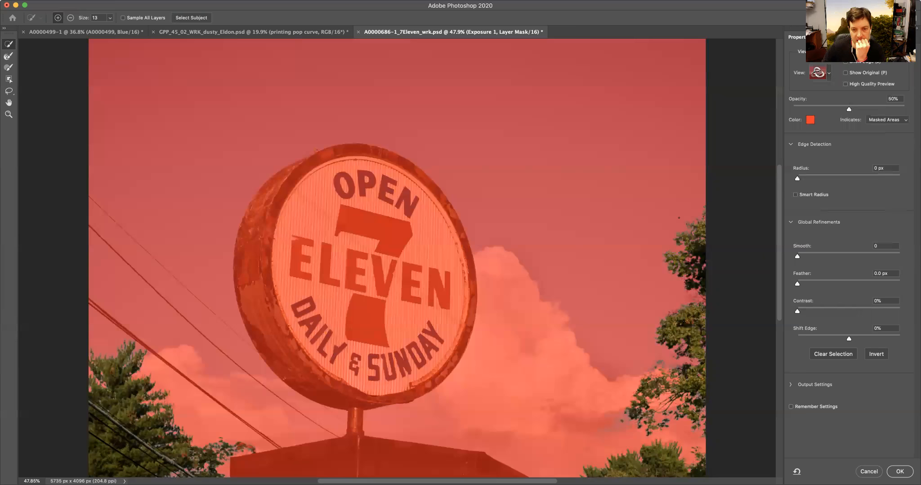
- Zoom to 100% on the cloud and tree edge and set the mask's Shift Edge to -28%
key("alt")
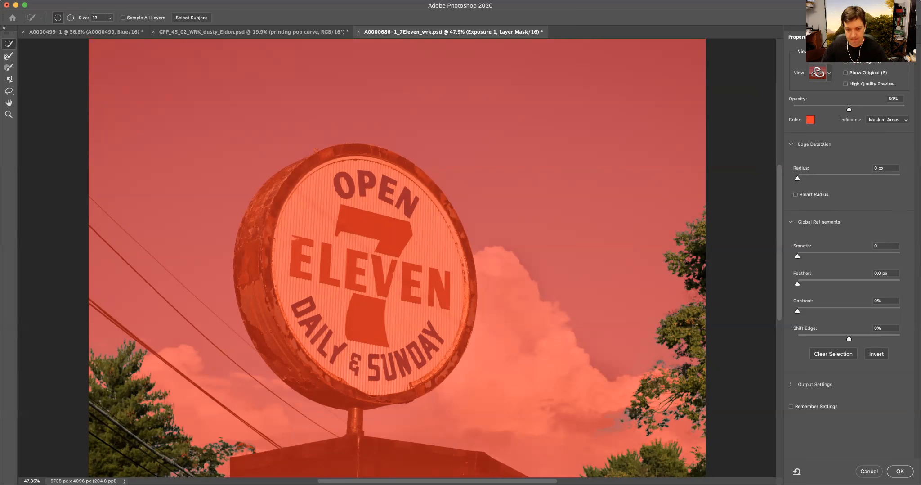
scroll(670, 302, "down", 2)
scroll(671, 302, "right", 2)
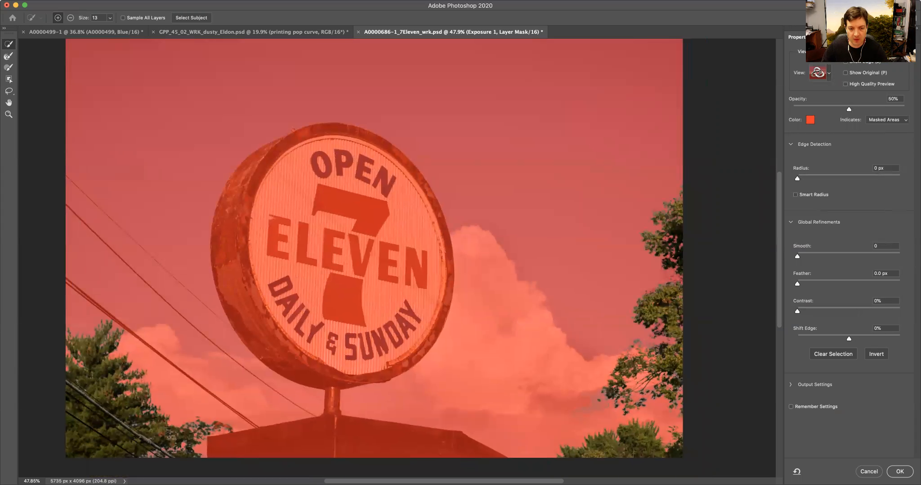
key("alt")
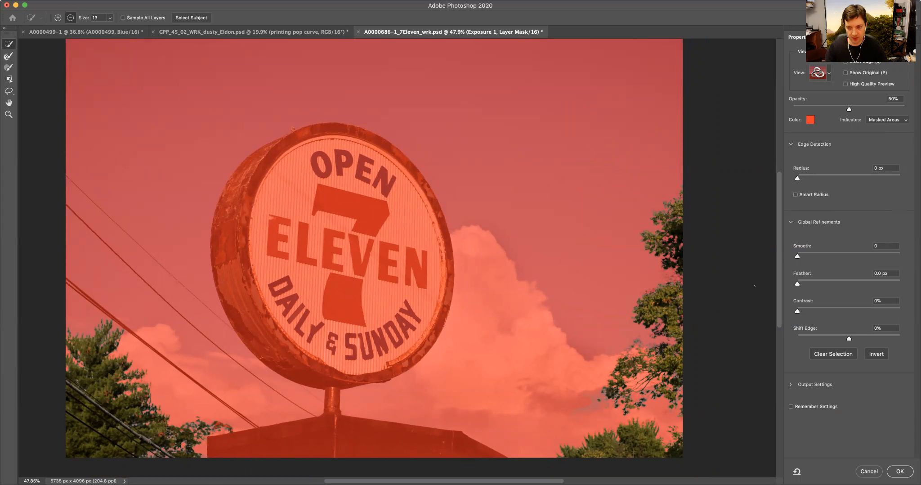
key("super+1")
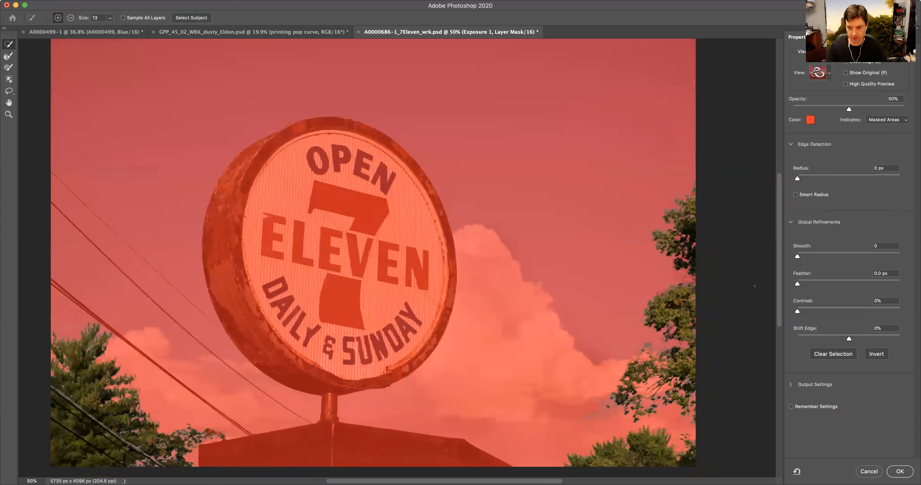
left_click_drag(713, 316, 393, 281)
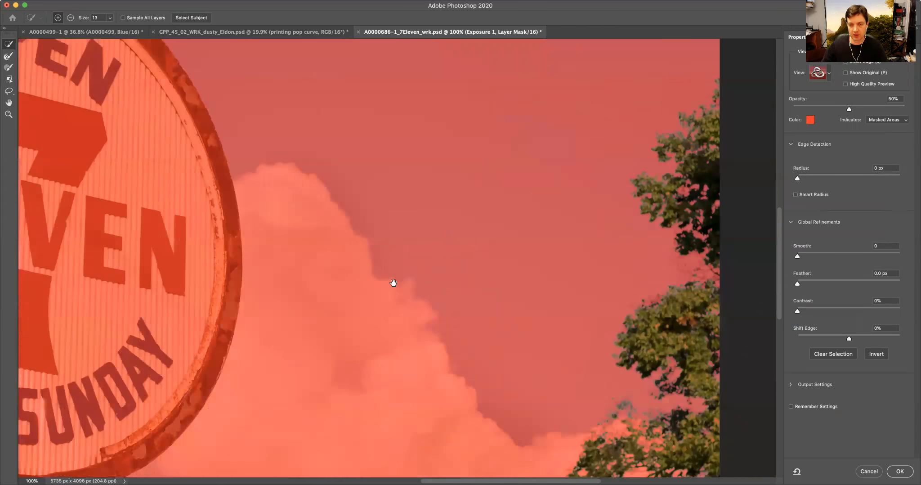
left_click_drag(498, 203, 515, 296)
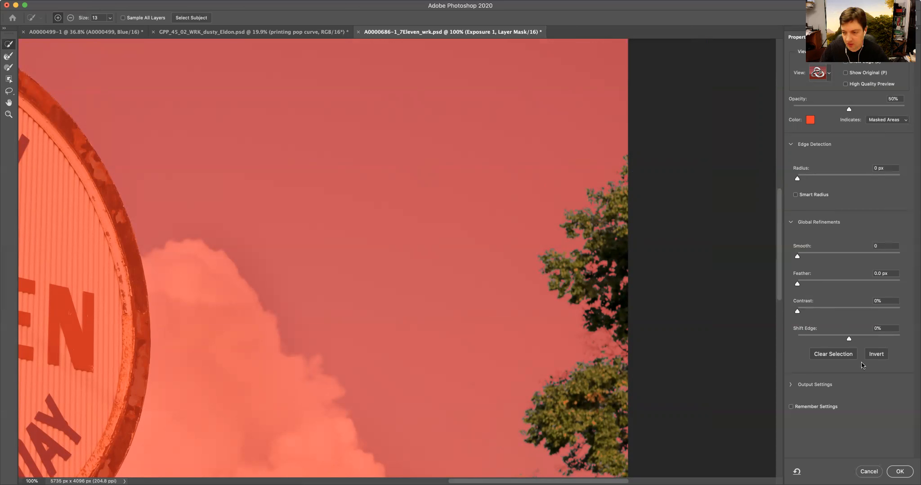
left_click_drag(849, 338, 838, 340)
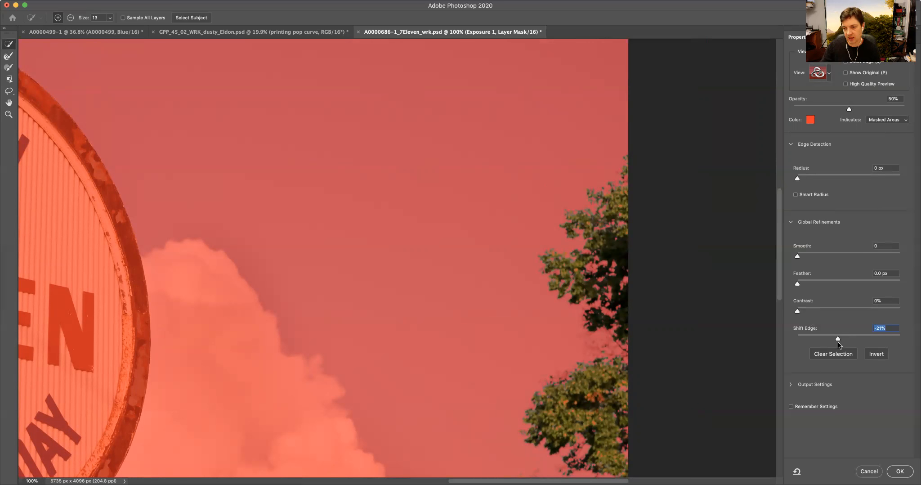
left_click_drag(838, 340, 819, 341)
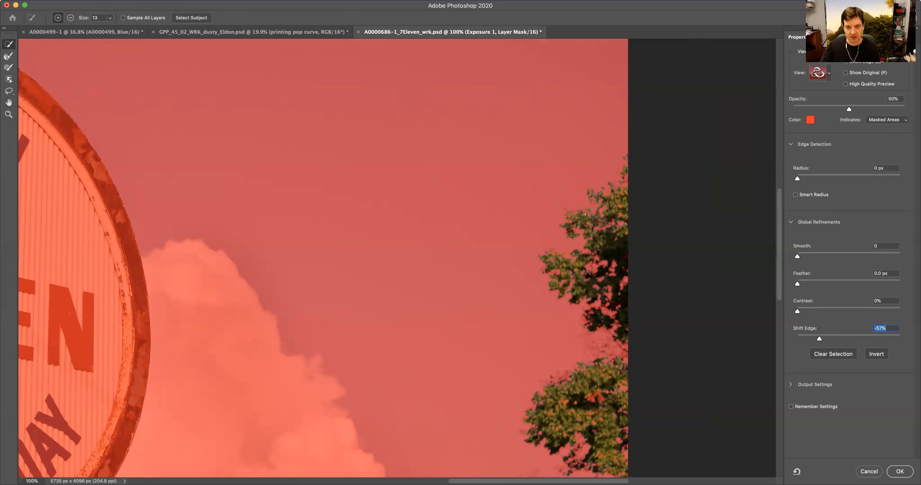
left_click(852, 338)
mouse_move(852, 340)
left_mouse_down()
mouse_move(898, 341)
mouse_move(821, 339)
mouse_move(834, 340)
left_mouse_up()
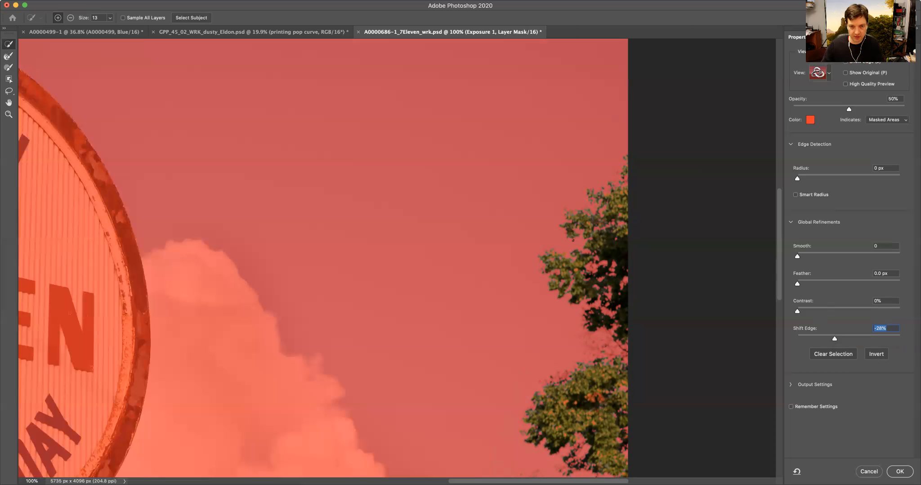
- Zoom to 200% and inspect the refined mask edge where the tree meets the sky
key("alt")
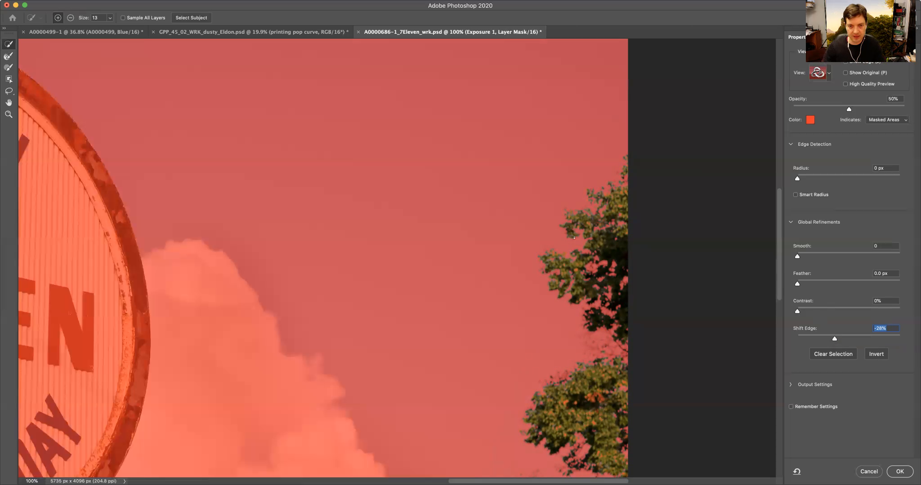
key("alt")
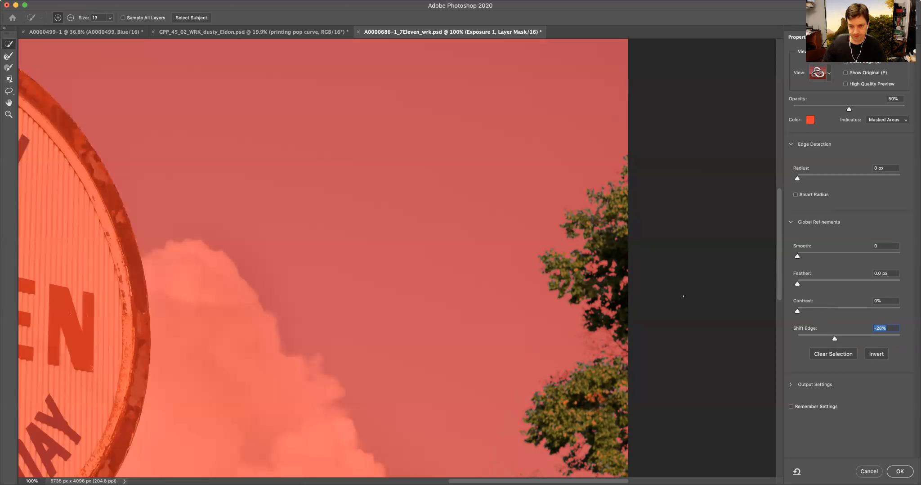
key("alt")
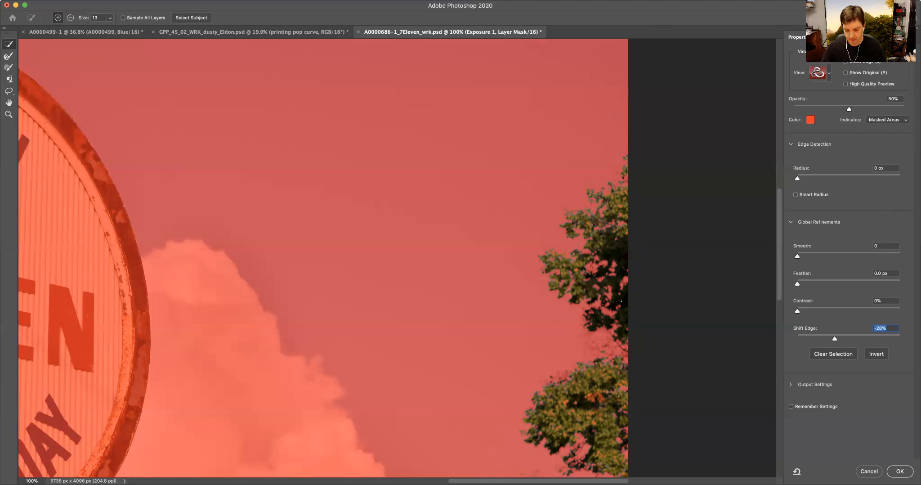
left_click(266, 1)
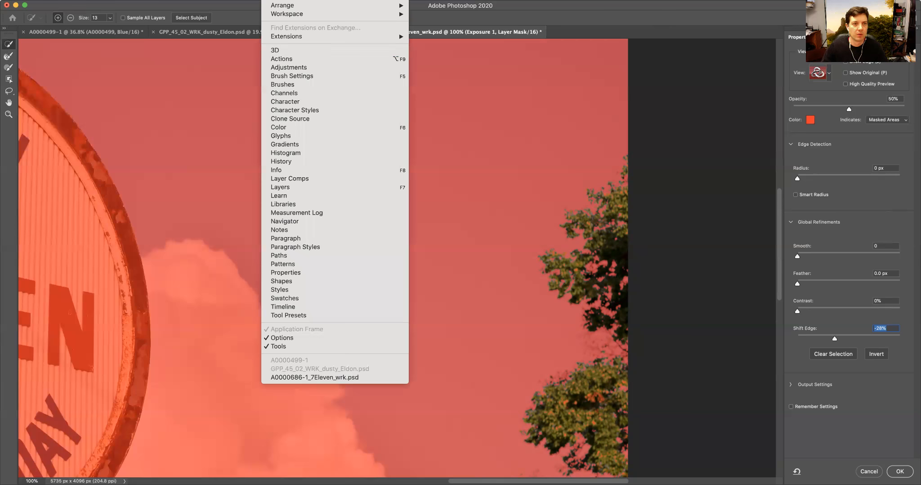
mouse_move(248, 1)
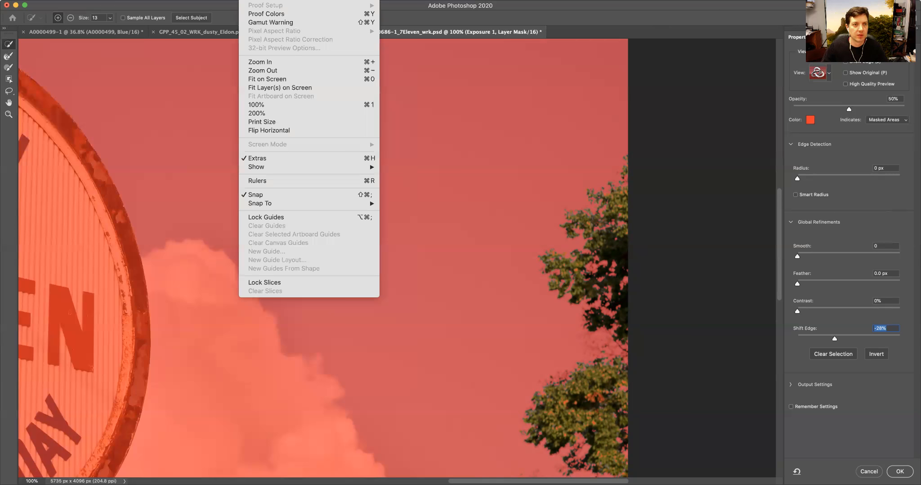
left_click(290, 114)
left_click_drag(684, 269, 437, 280)
left_click_drag(507, 226, 500, 272)
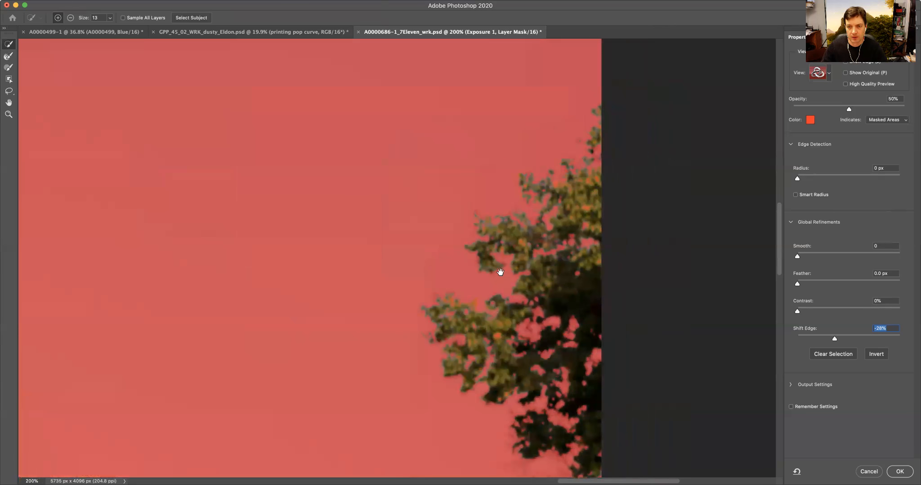